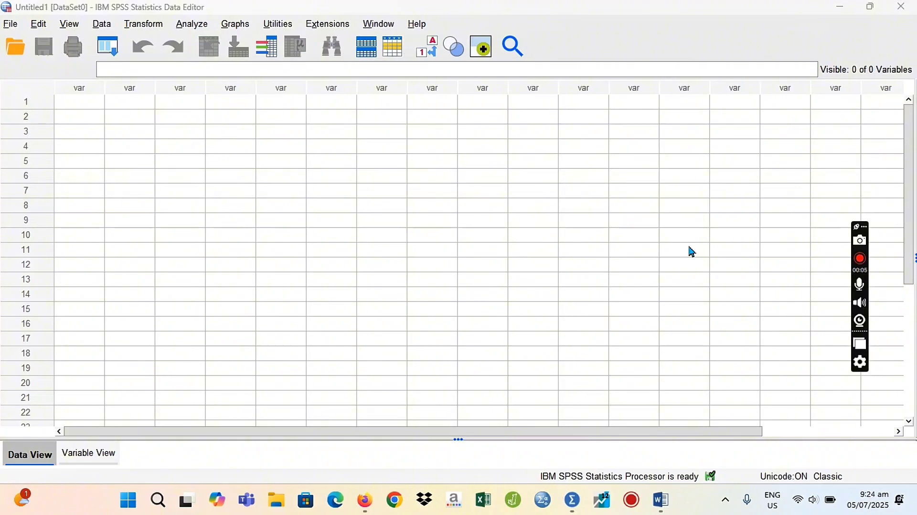
Start opening a data file and browse up to the Expertise folder.
{"action": "left_click", "coordinate": [10, 24]}
{"action": "mouse_move", "coordinate": [16, 31]}
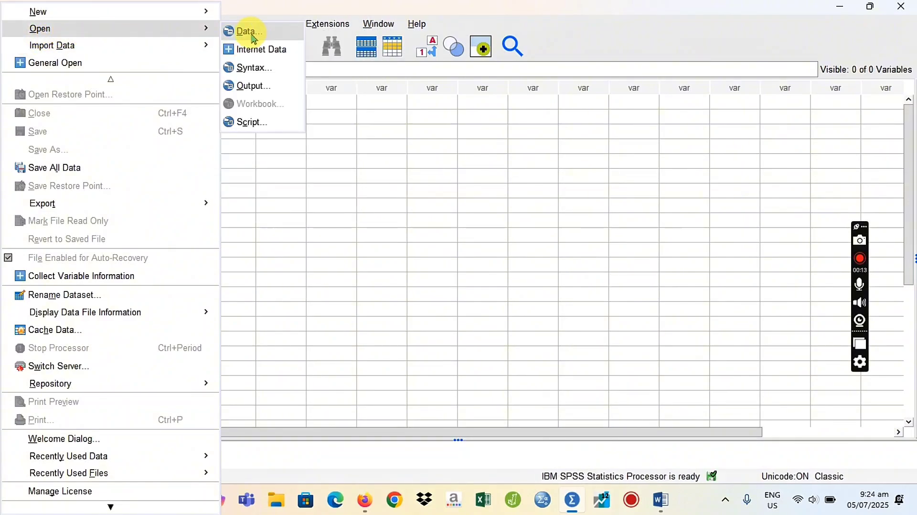
{"action": "left_click", "coordinate": [252, 35]}
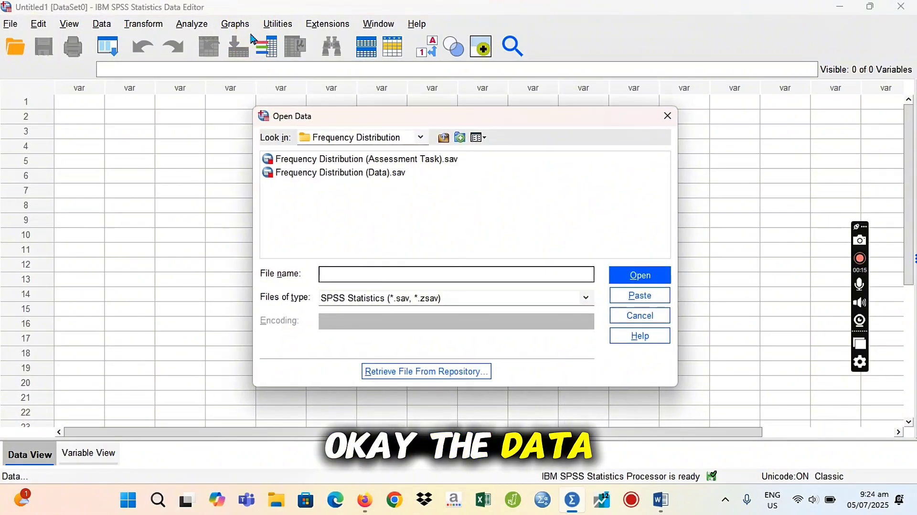
{"action": "left_click", "coordinate": [420, 137]}
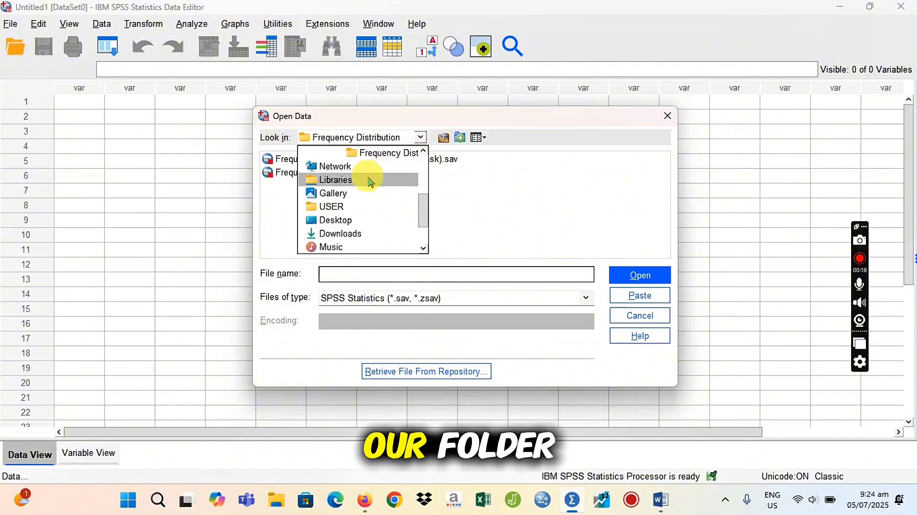
{"action": "left_click", "coordinate": [307, 139]}
{"action": "left_click", "coordinate": [307, 141]}
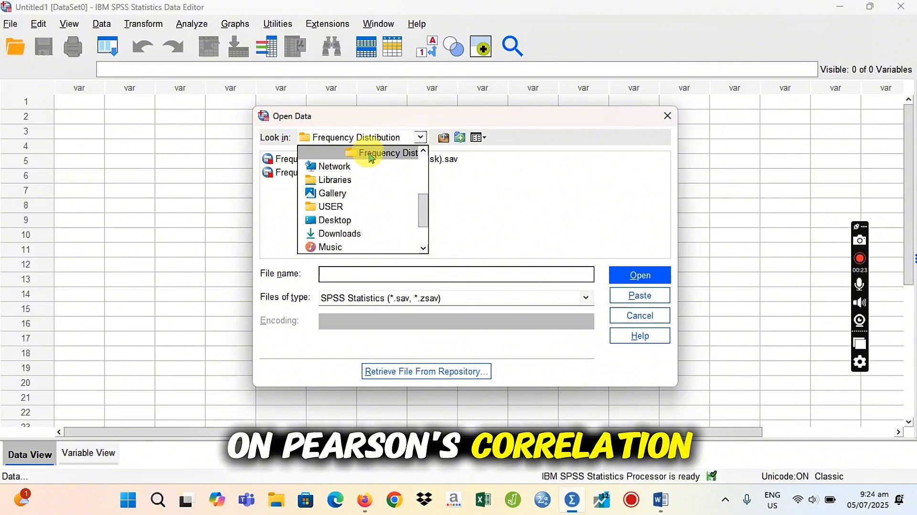
{"action": "left_click", "coordinate": [367, 153]}
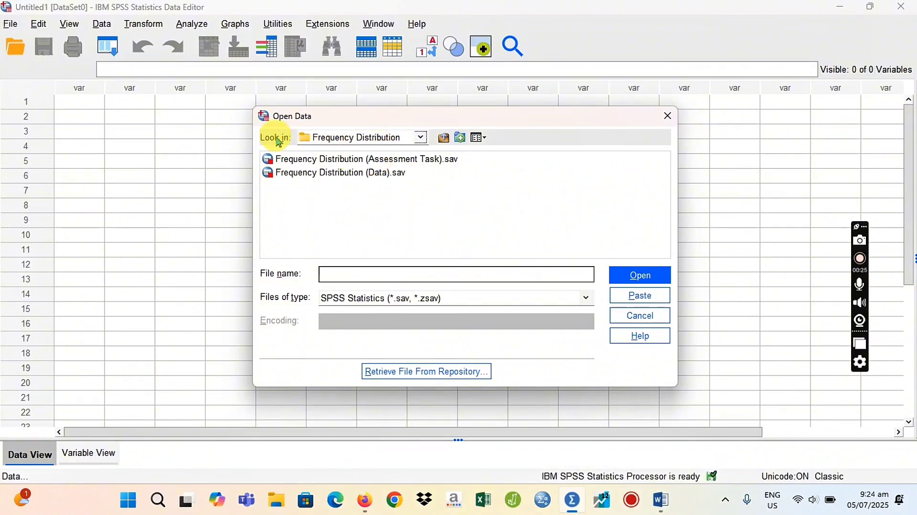
{"action": "left_click", "coordinate": [401, 139]}
{"action": "scroll", "coordinate": [353, 152], "scroll_direction": "up", "scroll_amount": 2}
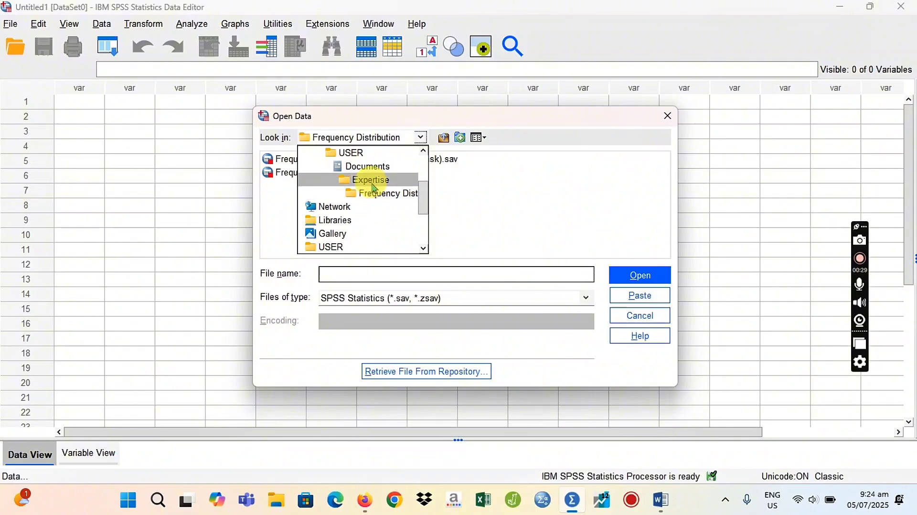
{"action": "left_click", "coordinate": [373, 185]}
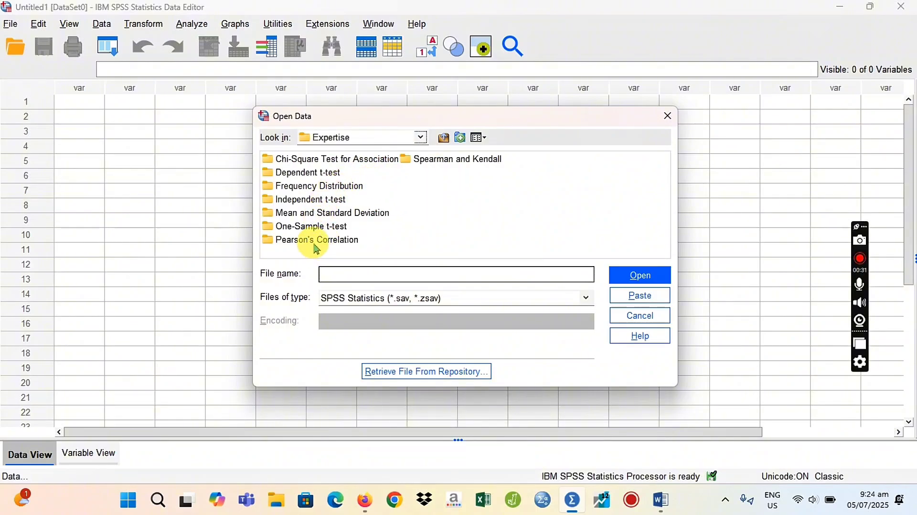
Open Pearson's Correlation (Data).sav from the Pearson's Correlation folder and minimize the output window.
{"action": "left_click", "coordinate": [331, 244]}
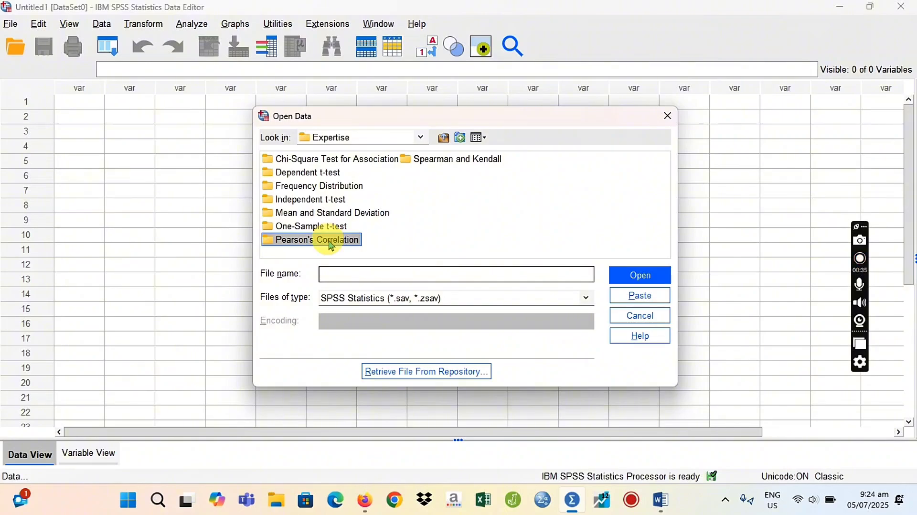
{"action": "double_click", "coordinate": [330, 243]}
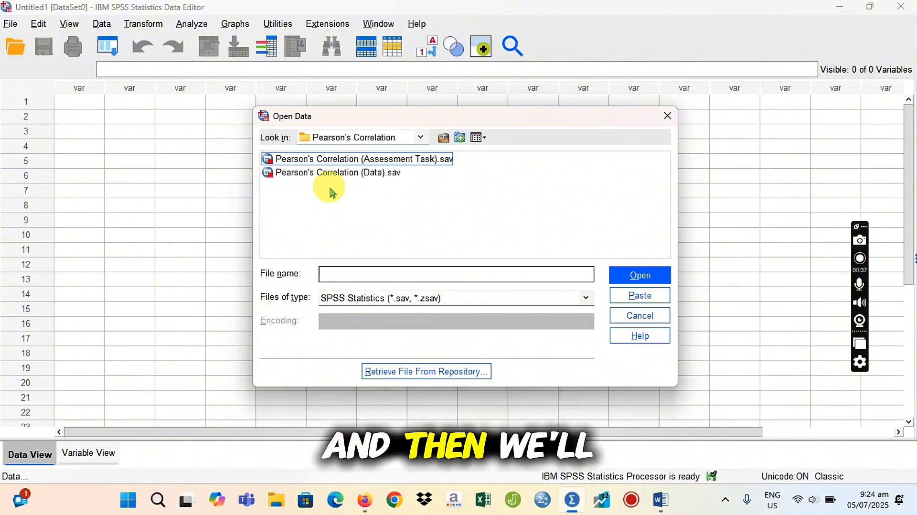
{"action": "left_click", "coordinate": [338, 176]}
{"action": "left_click", "coordinate": [640, 273]}
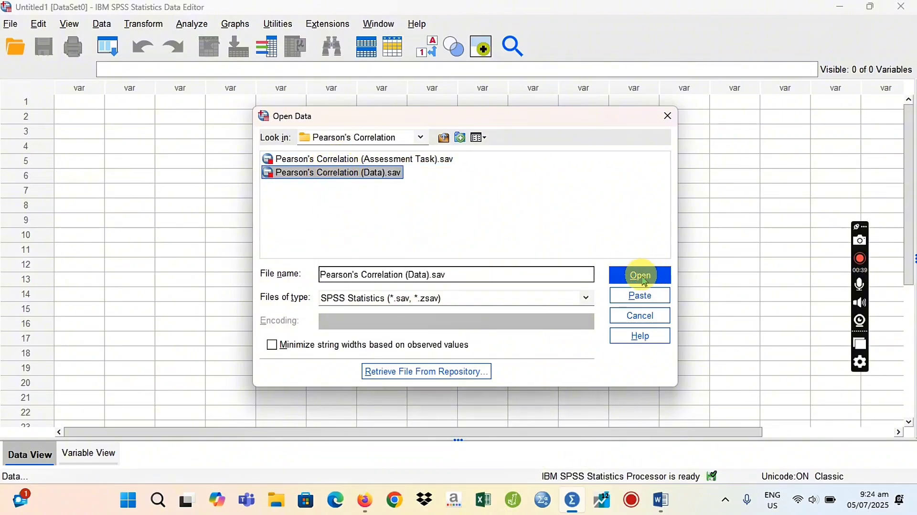
{"action": "key", "text": "alt+Tab"}
{"action": "key", "text": "alt+Tab"}
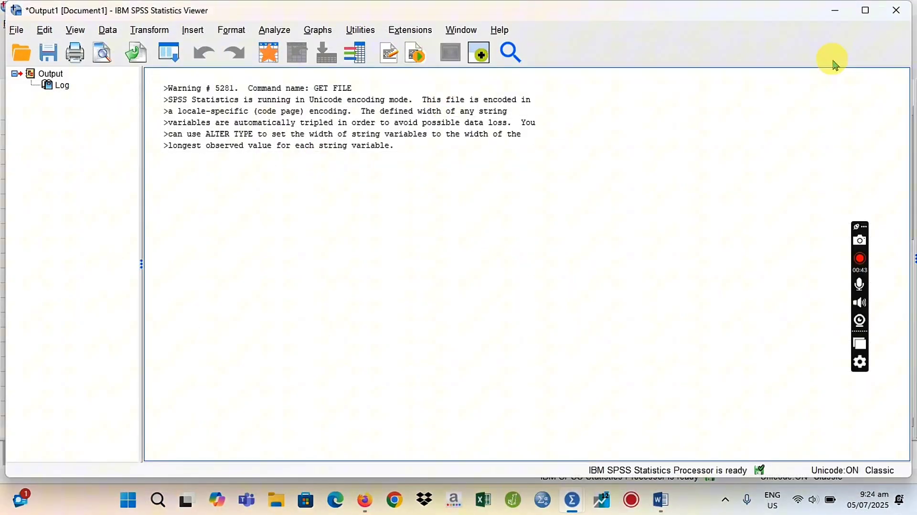
{"action": "left_click", "coordinate": [835, 10]}
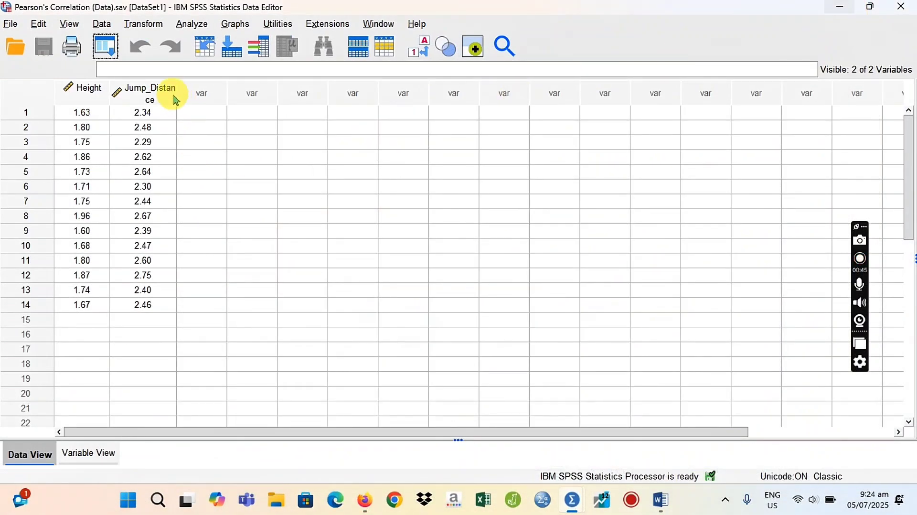
Widen the Jump_Distance column so its full name fits on one line, and display the variable definitions.
{"action": "left_click_drag", "start_coordinate": [178, 93], "coordinate": [195, 93]}
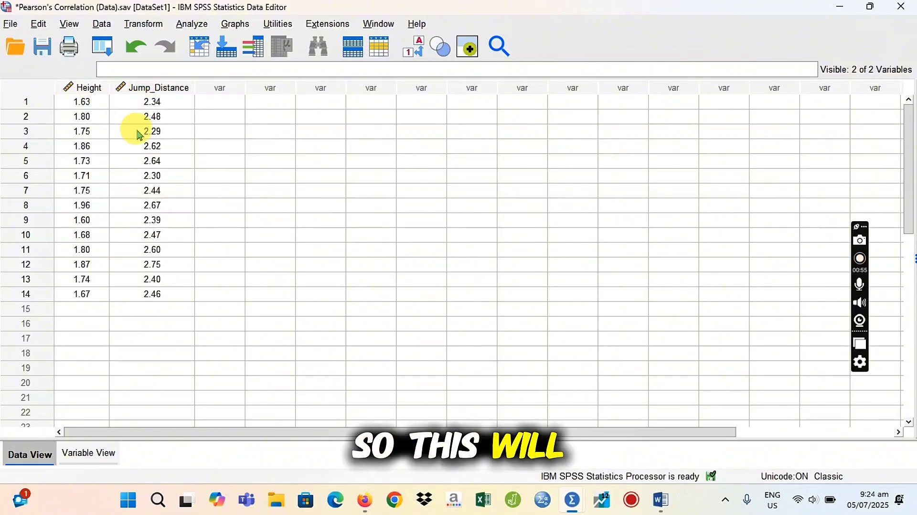
{"action": "left_click", "coordinate": [88, 461]}
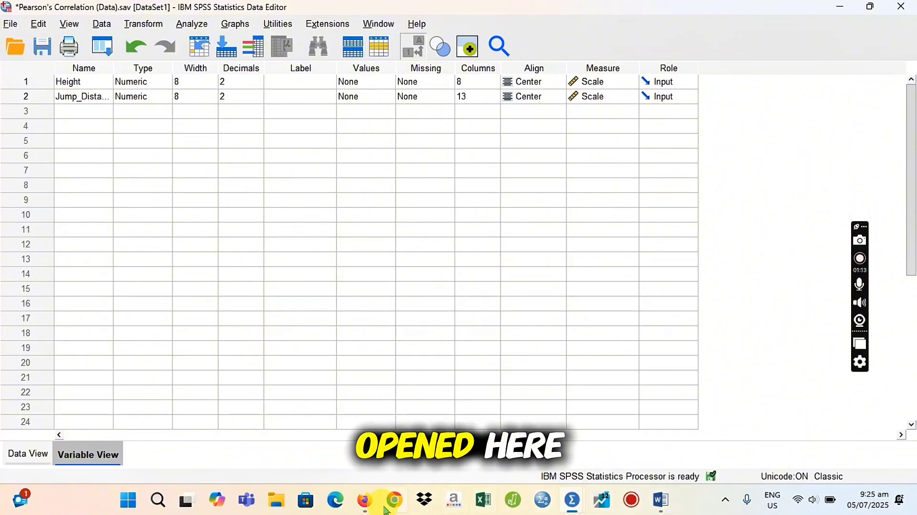
Switch to Firefox and highlight Assumption #1 about interval or ratio variables in the Laerd Pearson's correlation guide.
{"action": "left_click", "coordinate": [372, 505]}
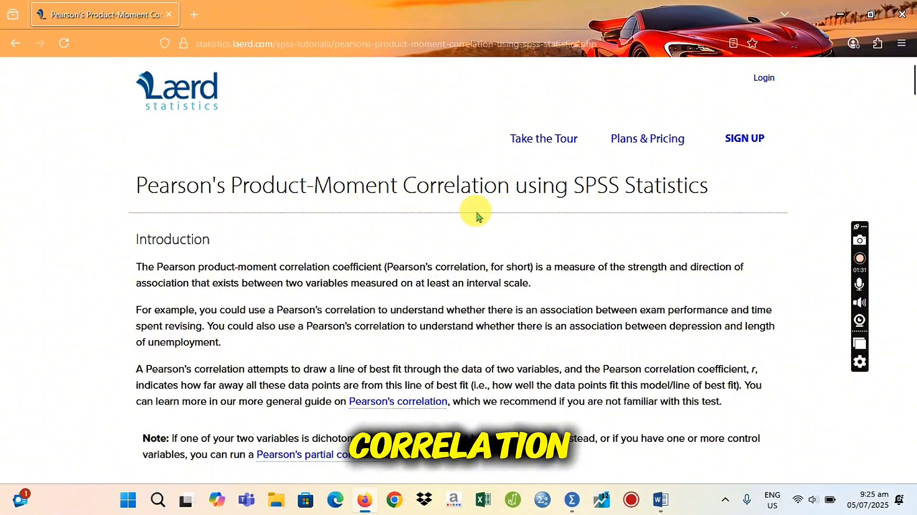
{"action": "scroll", "coordinate": [476, 220], "scroll_direction": "down", "scroll_amount": 5}
{"action": "scroll", "coordinate": [479, 217], "scroll_direction": "down", "scroll_amount": 5}
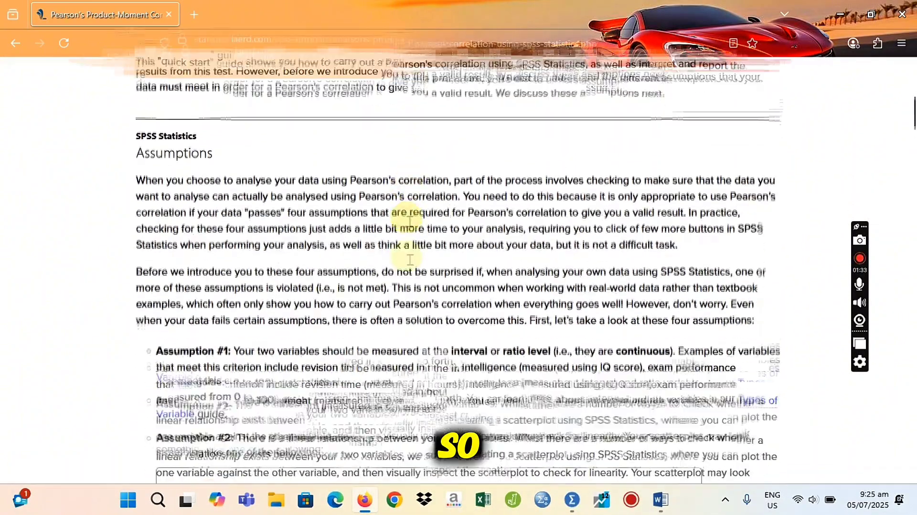
{"action": "scroll", "coordinate": [343, 250], "scroll_direction": "down", "scroll_amount": 2}
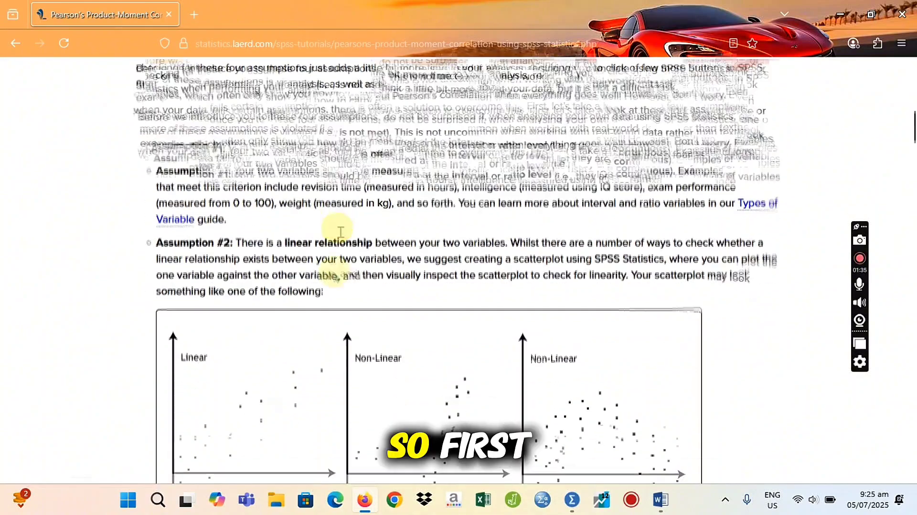
{"action": "scroll", "coordinate": [307, 208], "scroll_direction": "up", "scroll_amount": 1}
{"action": "left_click_drag", "start_coordinate": [161, 171], "coordinate": [671, 175]}
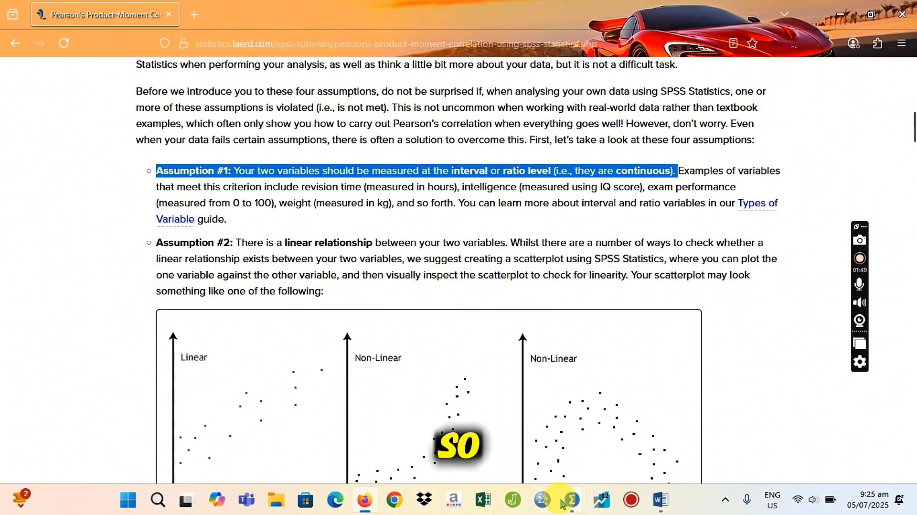
Switch back to SPSS and check the Height and Jump_Distance definitions against the first assumption.
{"action": "mouse_move", "coordinate": [569, 501]}
{"action": "left_click", "coordinate": [503, 422]}
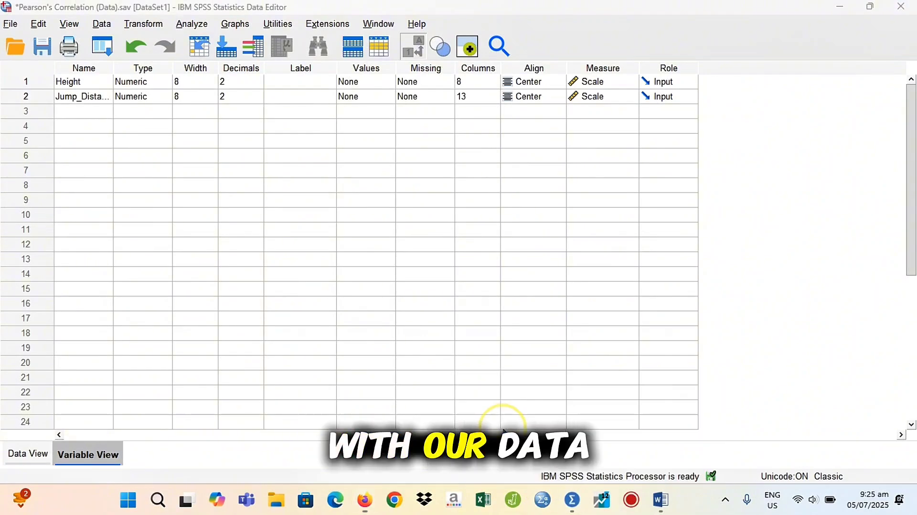
{"action": "left_click", "coordinate": [131, 99]}
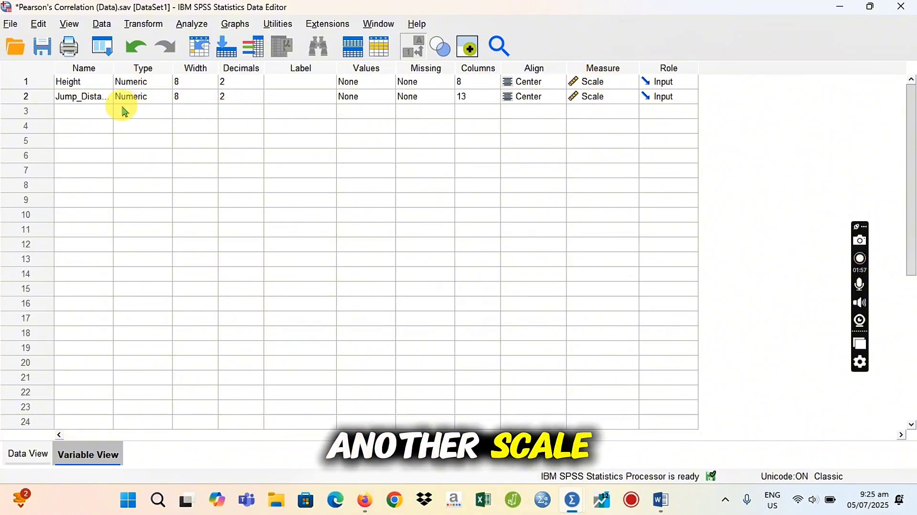
{"action": "left_click", "coordinate": [71, 83]}
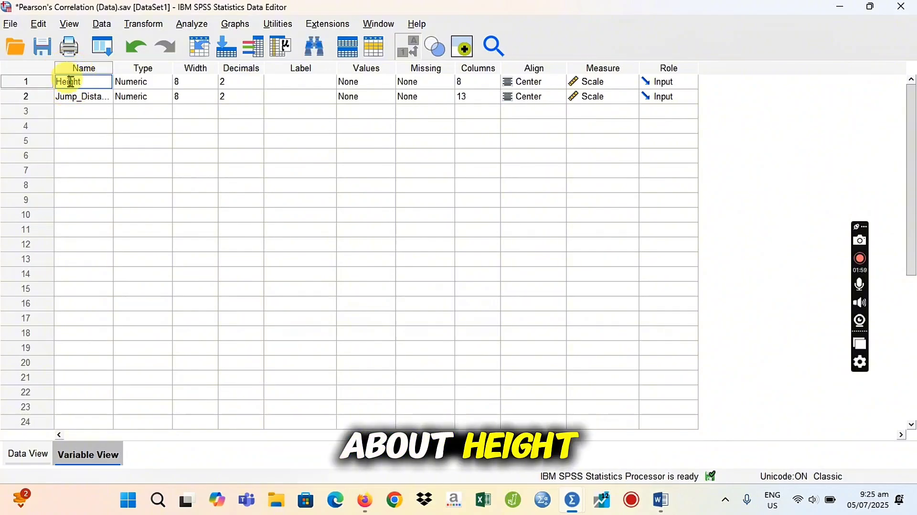
{"action": "left_click", "coordinate": [72, 98]}
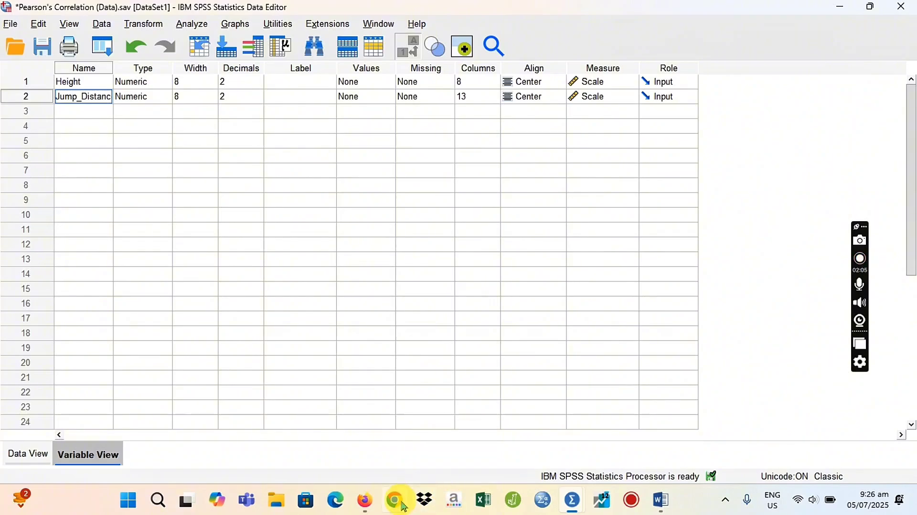
Return to the Laerd guide in Firefox, highlight Assumption #2 on linear relationship and examine its example scatterplots.
{"action": "mouse_move", "coordinate": [365, 500]}
{"action": "left_click", "coordinate": [349, 423]}
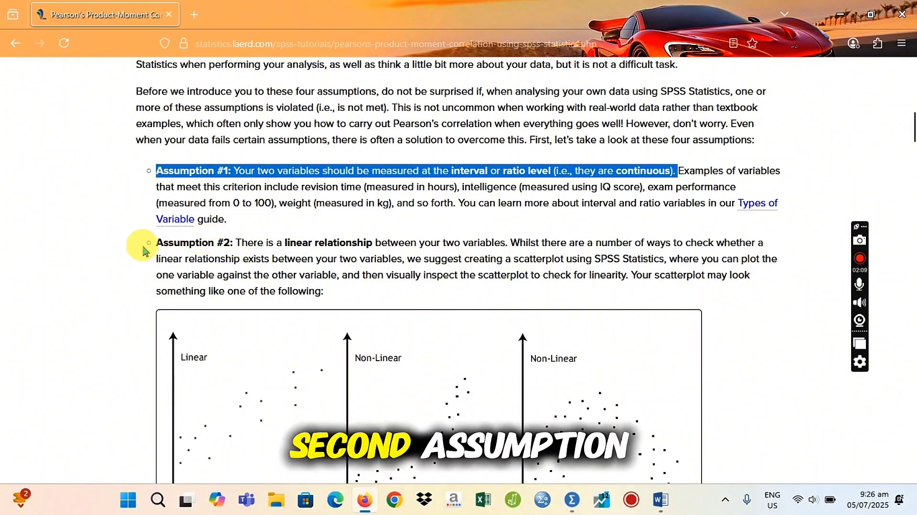
{"action": "left_click_drag", "start_coordinate": [156, 242], "coordinate": [479, 243]}
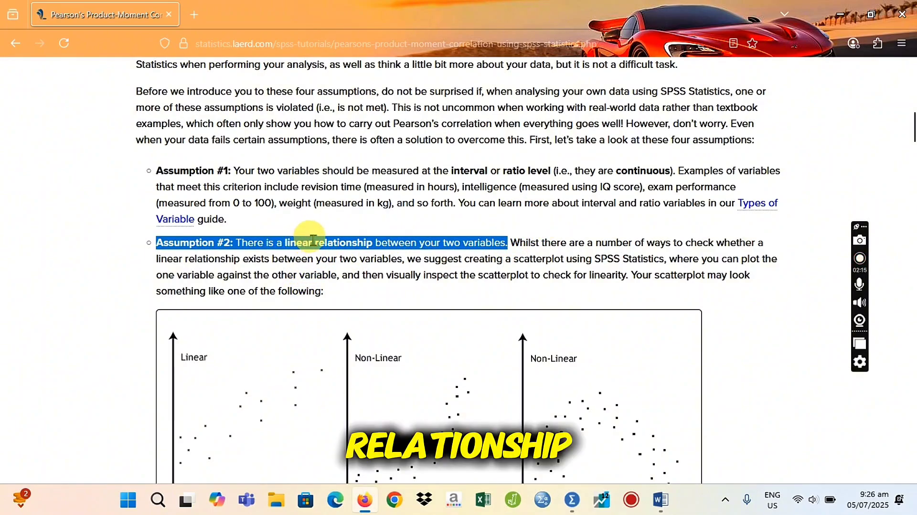
{"action": "scroll", "coordinate": [324, 239], "scroll_direction": "down", "scroll_amount": 2}
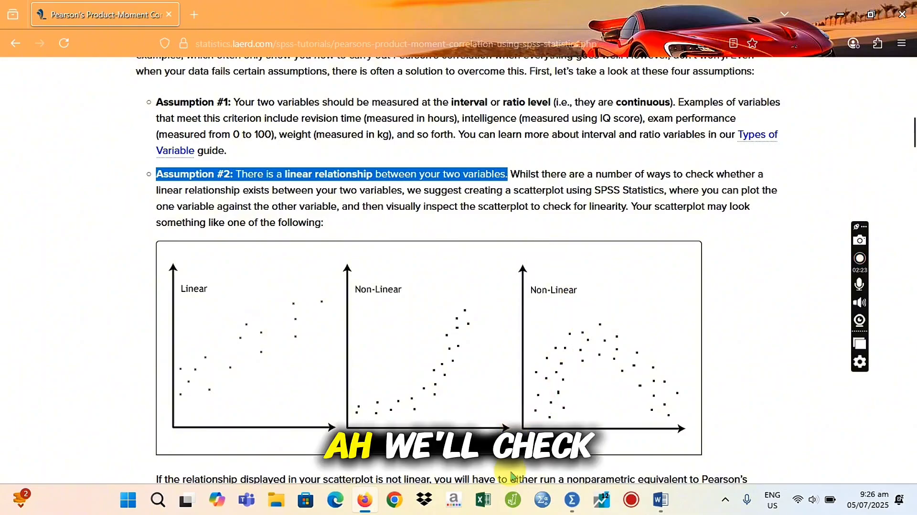
Switch to JASP and open the recent file Pearson's Correlation (Data).sav.
{"action": "left_click", "coordinate": [512, 507]}
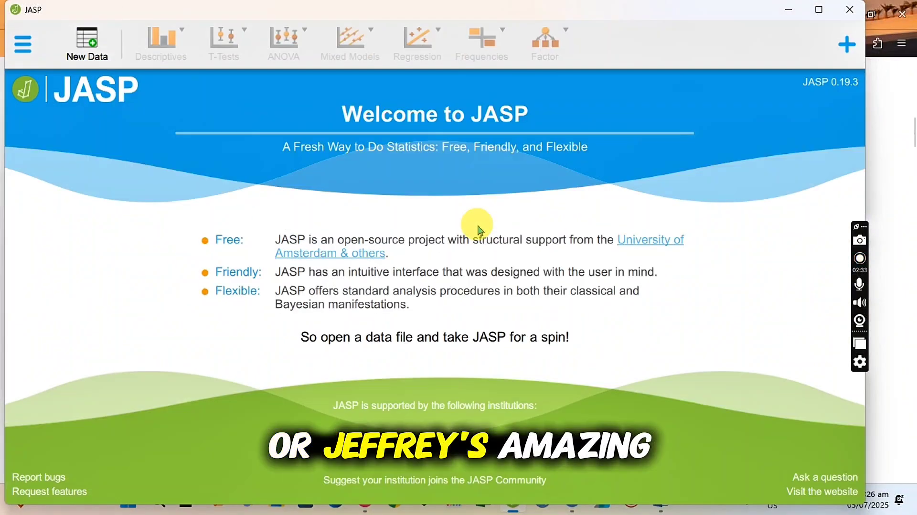
{"action": "left_click", "coordinate": [27, 48]}
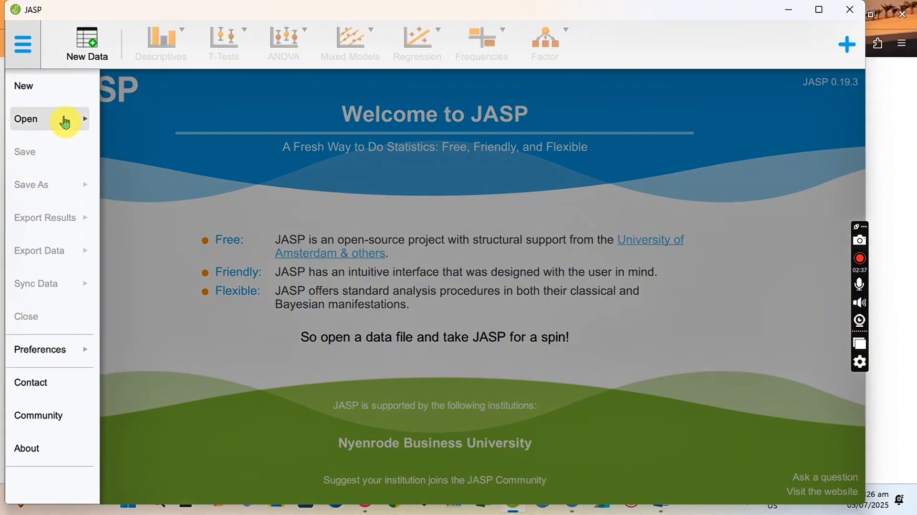
{"action": "left_click", "coordinate": [59, 121]}
{"action": "left_click", "coordinate": [144, 97]}
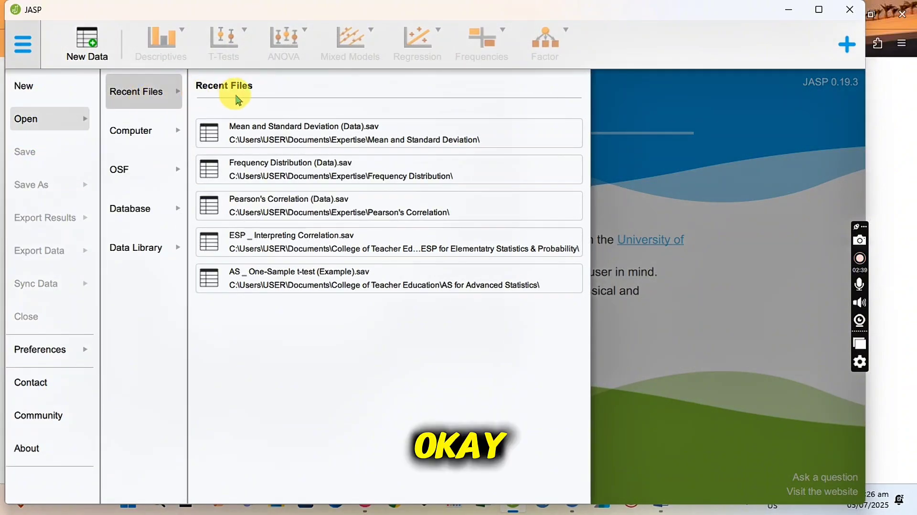
{"action": "left_click", "coordinate": [287, 209]}
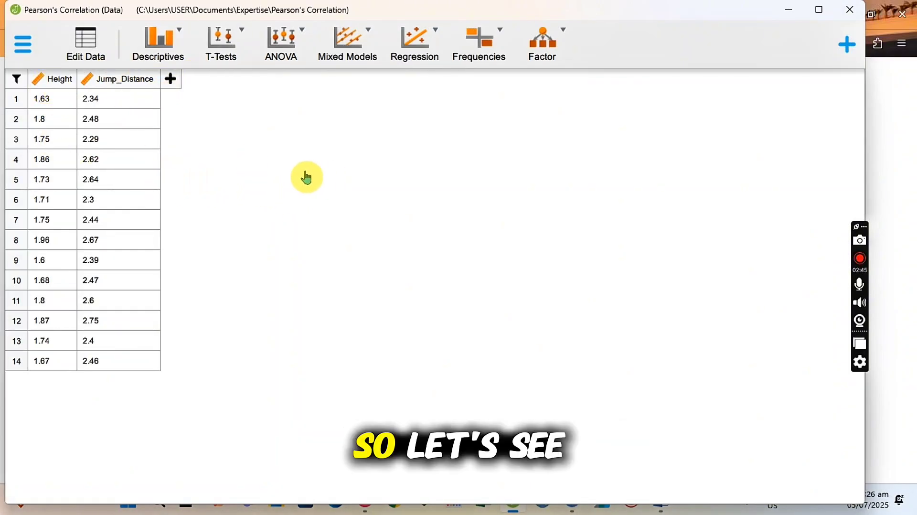
Run a classical Correlation with Height and Jump_Distance as variables and enable scatter plots.
{"action": "left_click", "coordinate": [411, 50]}
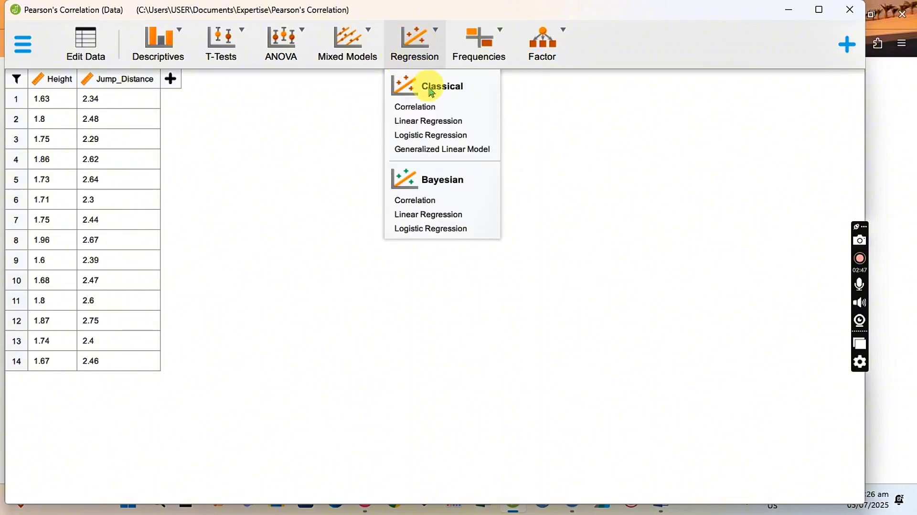
{"action": "left_click", "coordinate": [403, 104]}
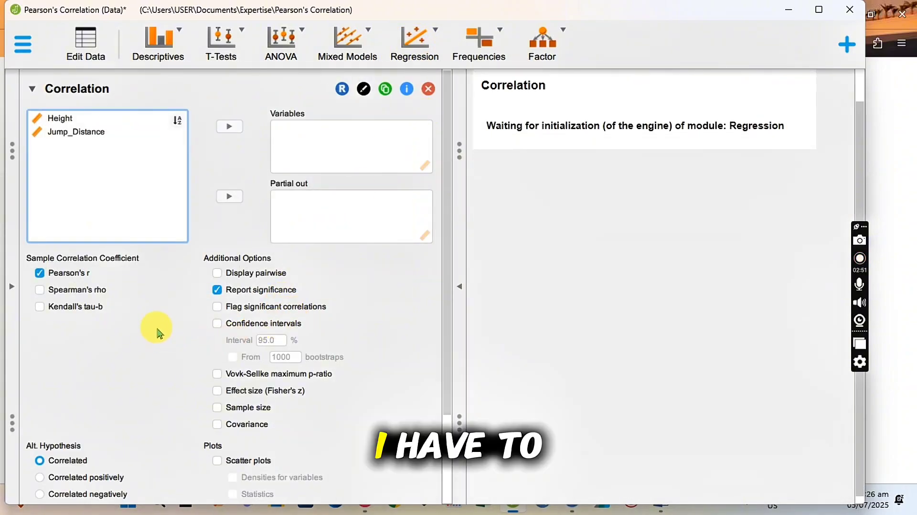
{"action": "left_click", "coordinate": [86, 118]}
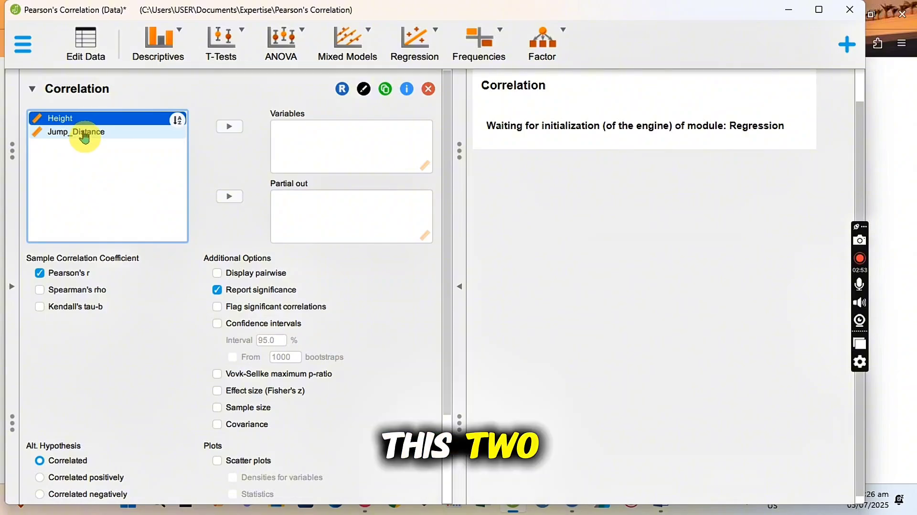
{"action": "left_click", "coordinate": [84, 138], "text": "shift"}
{"action": "left_click", "coordinate": [240, 132]}
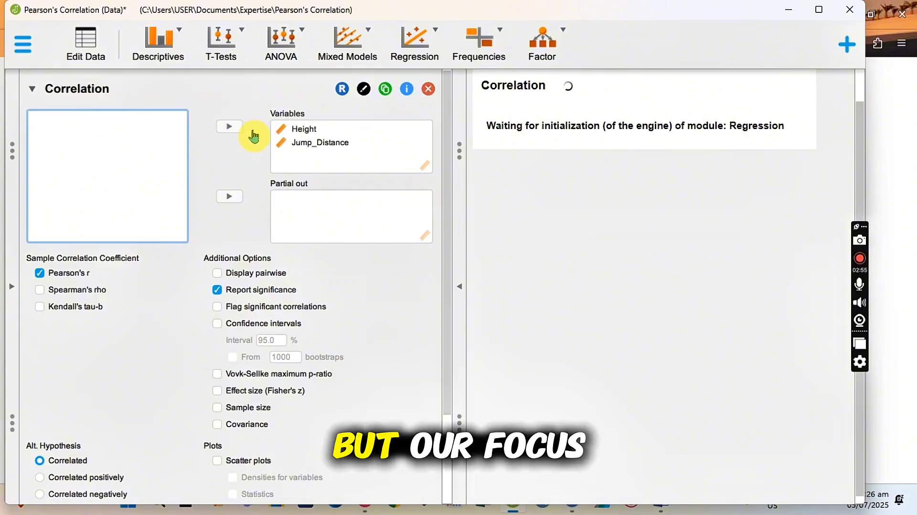
{"action": "scroll", "coordinate": [210, 262], "scroll_direction": "down", "scroll_amount": 3}
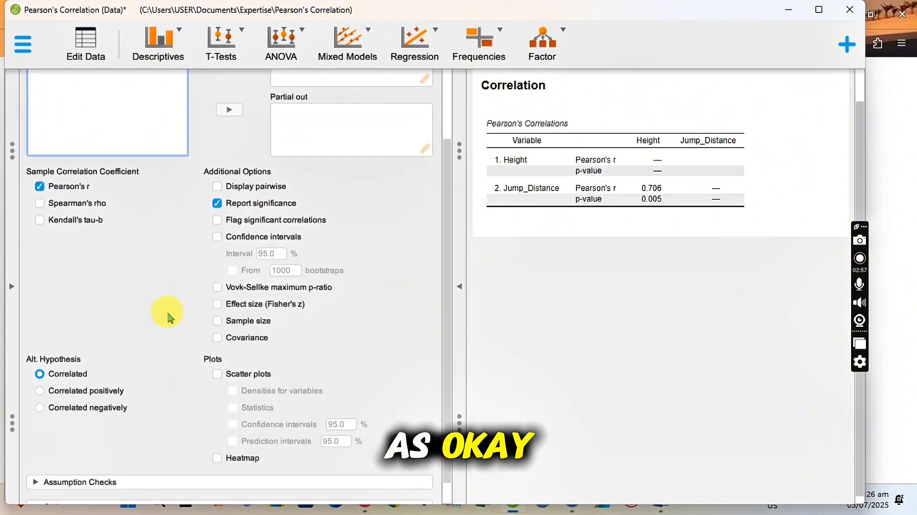
{"action": "left_click", "coordinate": [217, 367]}
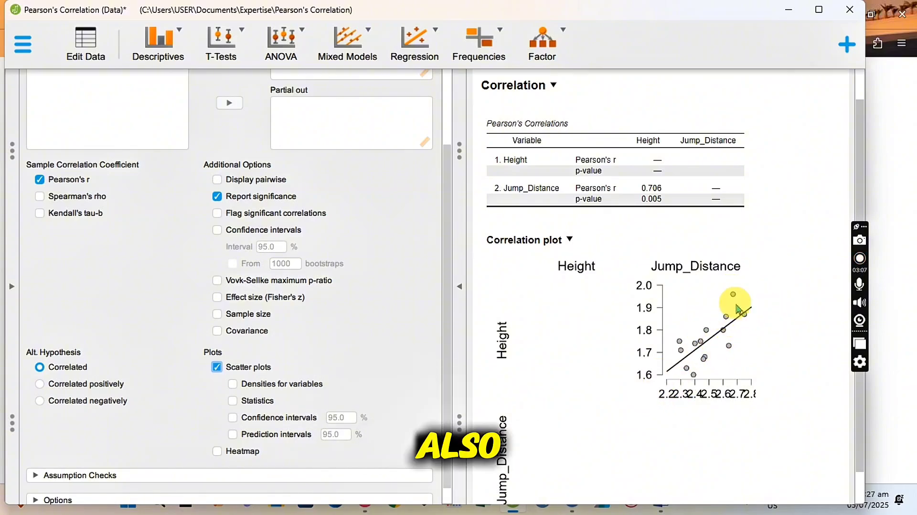
Return to the Laerd guide in Firefox, highlight Assumption #3 on no significant outliers and examine its example scatterplots.
{"action": "left_click", "coordinate": [789, 14]}
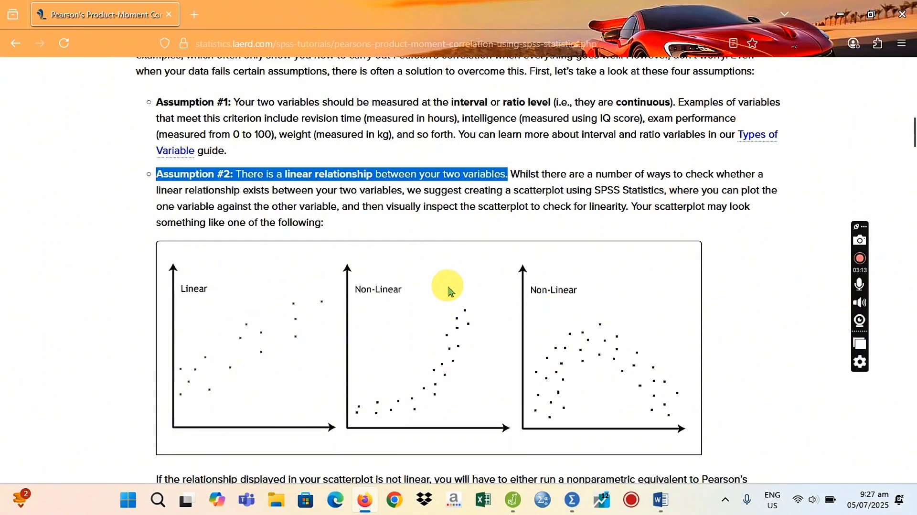
{"action": "left_click", "coordinate": [773, 300]}
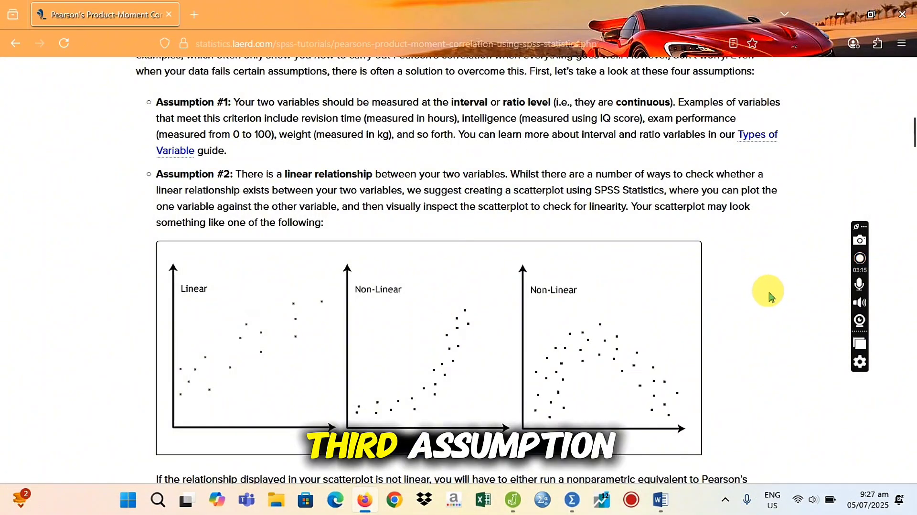
{"action": "scroll", "coordinate": [769, 296], "scroll_direction": "down", "scroll_amount": 7}
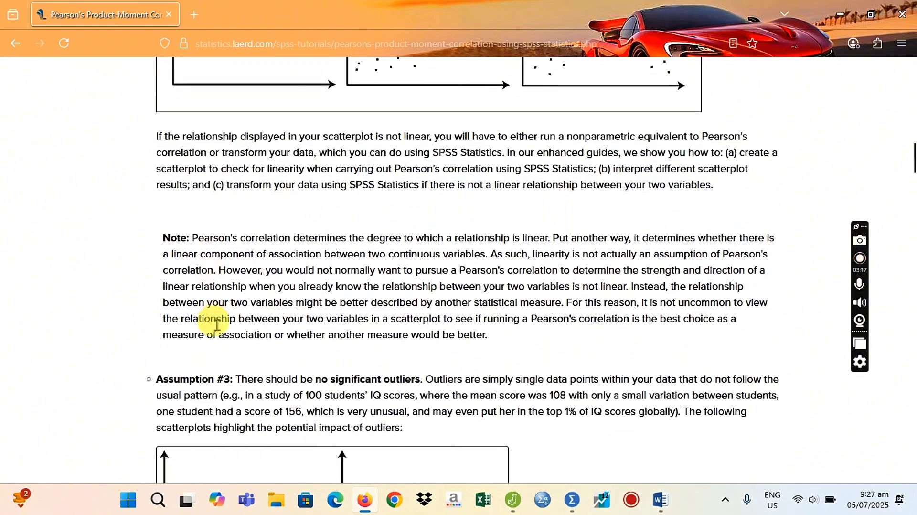
{"action": "scroll", "coordinate": [225, 291], "scroll_direction": "down", "scroll_amount": 3}
{"action": "left_click_drag", "start_coordinate": [170, 238], "coordinate": [428, 241]}
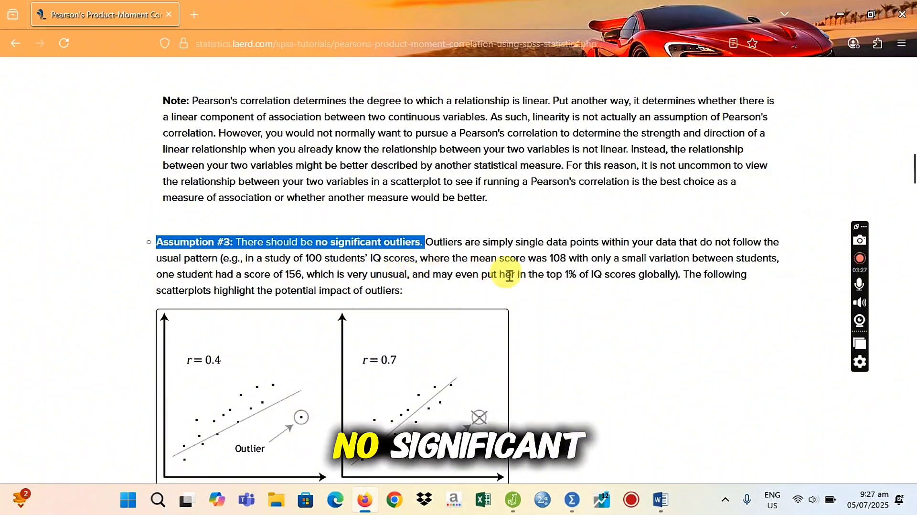
{"action": "left_click", "coordinate": [597, 347]}
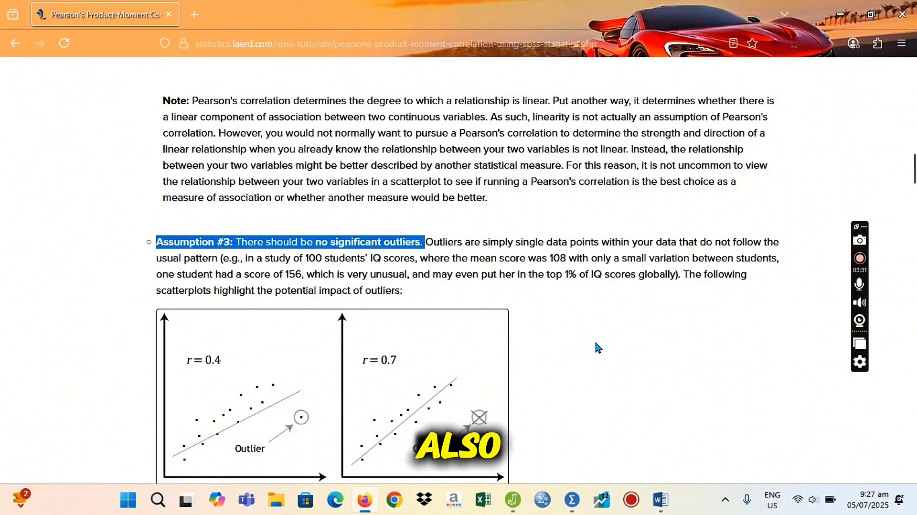
{"action": "left_click", "coordinate": [592, 336]}
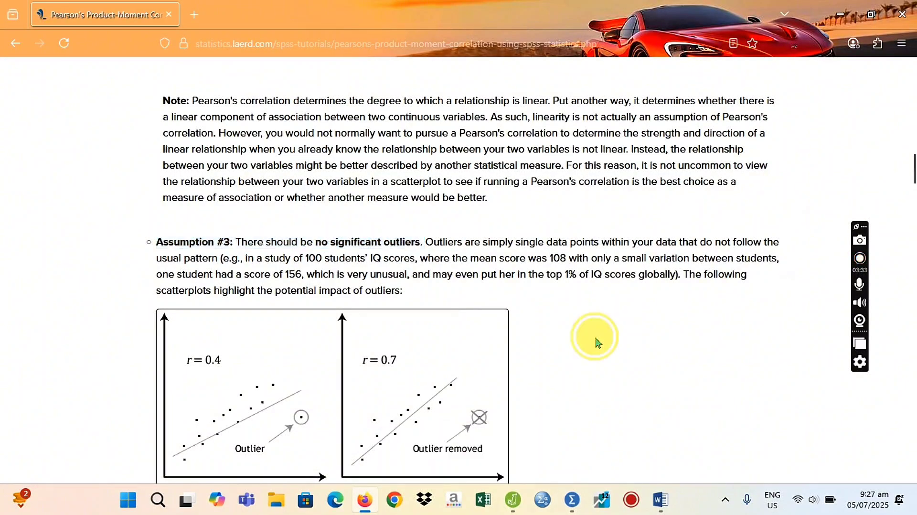
Highlight the opening sentence of Assumption #4 on approximately normally distributed variables in the guide.
{"action": "scroll", "coordinate": [585, 339], "scroll_direction": "down", "scroll_amount": 4}
{"action": "scroll", "coordinate": [583, 339], "scroll_direction": "down", "scroll_amount": 4}
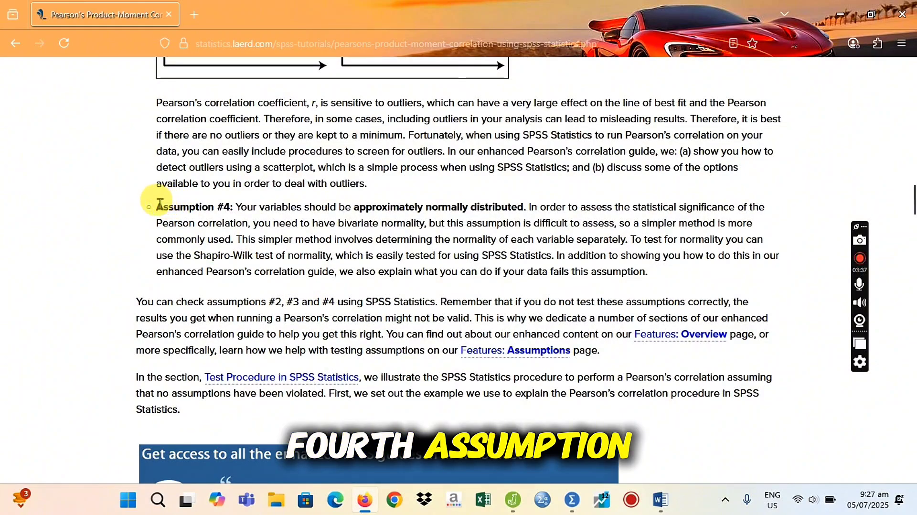
{"action": "mouse_move", "coordinate": [157, 205]}
{"action": "left_mouse_down"}
{"action": "mouse_move", "coordinate": [511, 199]}
{"action": "mouse_move", "coordinate": [528, 210]}
{"action": "left_mouse_up"}
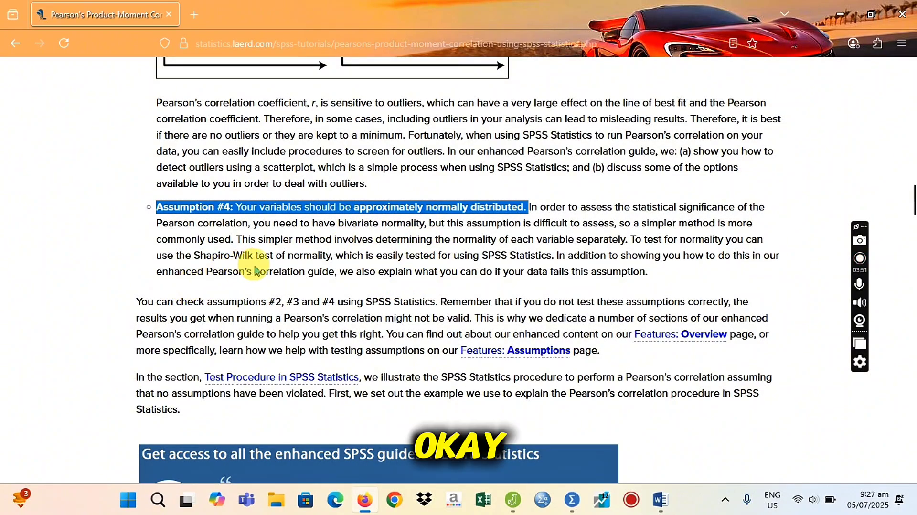
Switch to JASP and enable the pairwise normality Shapiro test under the correlation's assumption checks.
{"action": "left_click", "coordinate": [513, 503]}
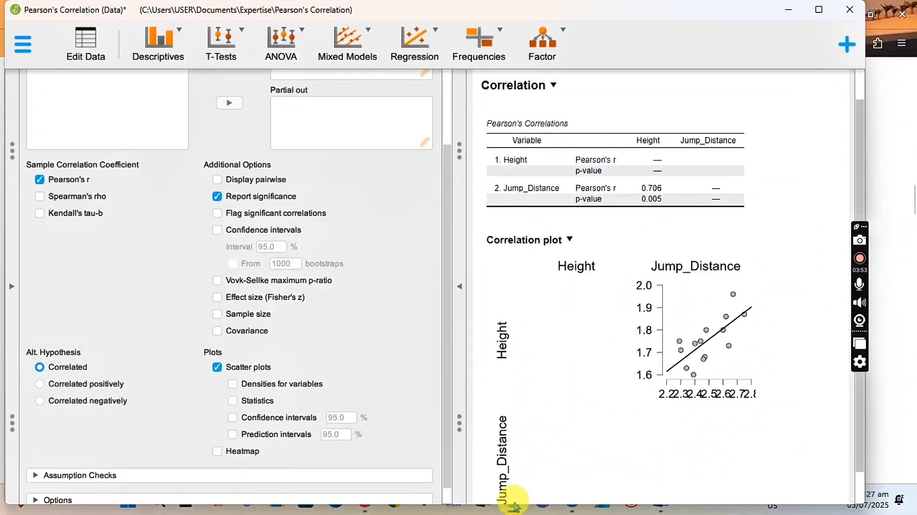
{"action": "scroll", "coordinate": [138, 370], "scroll_direction": "down", "scroll_amount": 1}
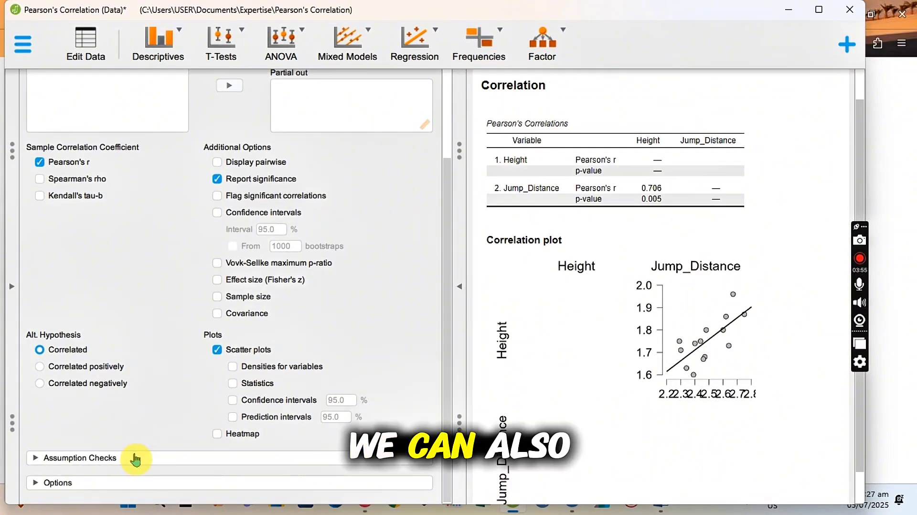
{"action": "left_click", "coordinate": [139, 460]}
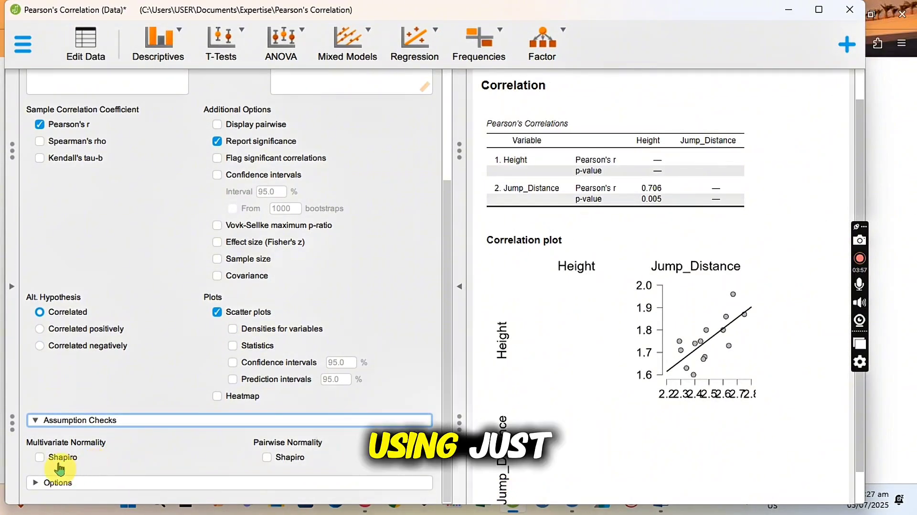
{"action": "left_click", "coordinate": [267, 458]}
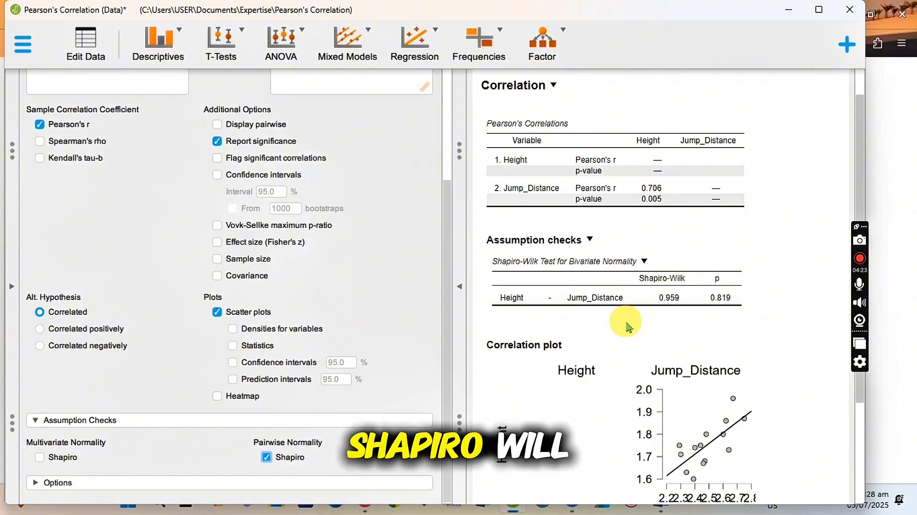
Return to the Laerd guide in Firefox and review Assumption #4 and the section following it.
{"action": "left_click", "coordinate": [785, 14]}
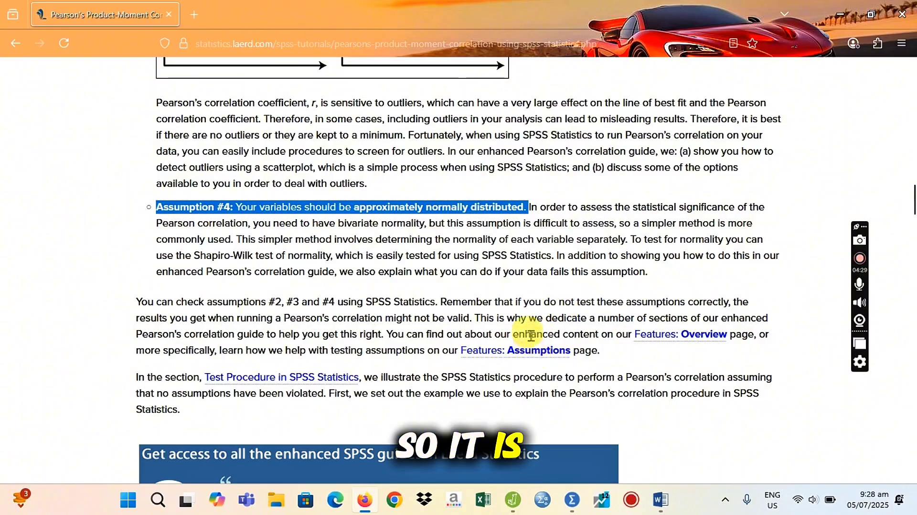
{"action": "scroll", "coordinate": [465, 285], "scroll_direction": "down", "scroll_amount": 5}
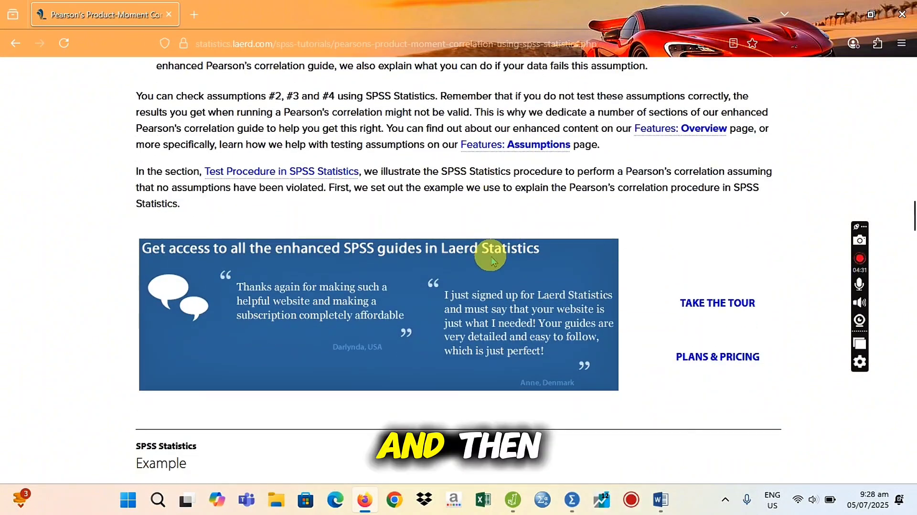
{"action": "scroll", "coordinate": [502, 260], "scroll_direction": "up", "scroll_amount": 5}
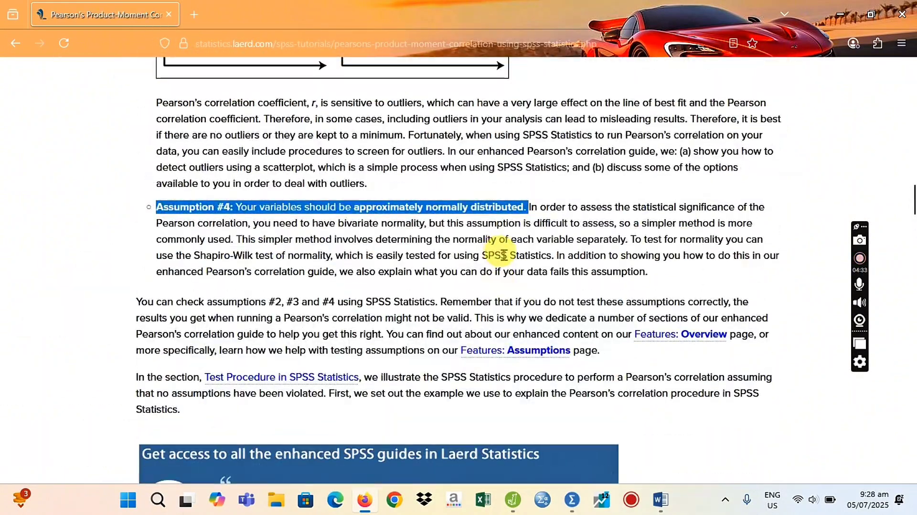
{"action": "scroll", "coordinate": [504, 258], "scroll_direction": "up", "scroll_amount": 1}
{"action": "scroll", "coordinate": [505, 258], "scroll_direction": "down", "scroll_amount": 1}
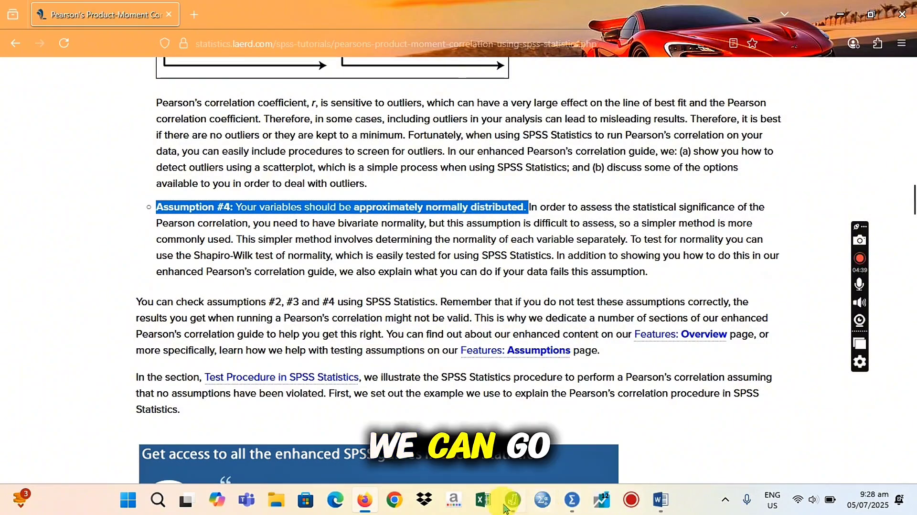
Switch to the SPSS data file and set up a bivariate correlation with Height and Jump_Distance as variables.
{"action": "mouse_move", "coordinate": [514, 502]}
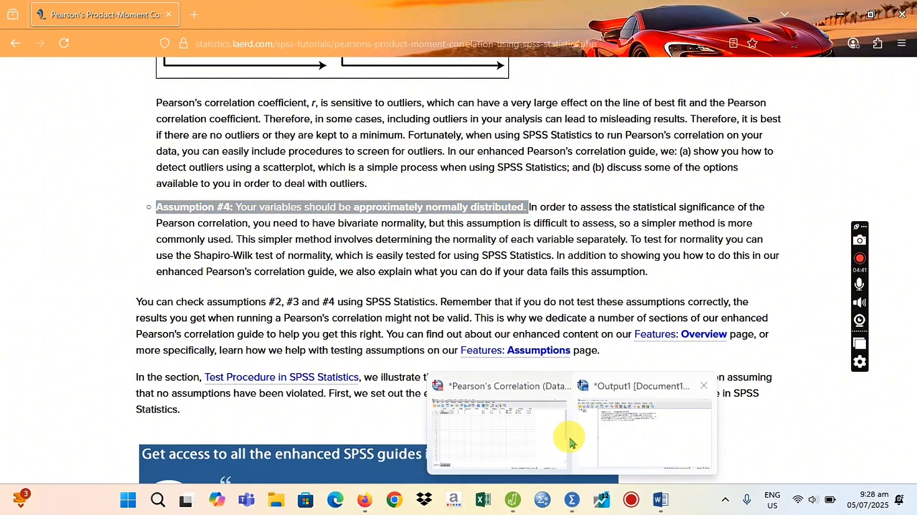
{"action": "left_click", "coordinate": [506, 432]}
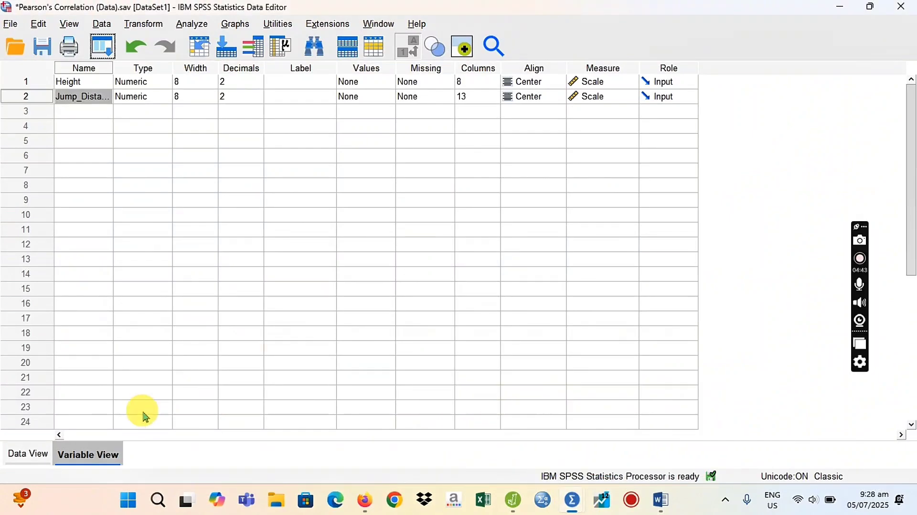
{"action": "left_click", "coordinate": [28, 455]}
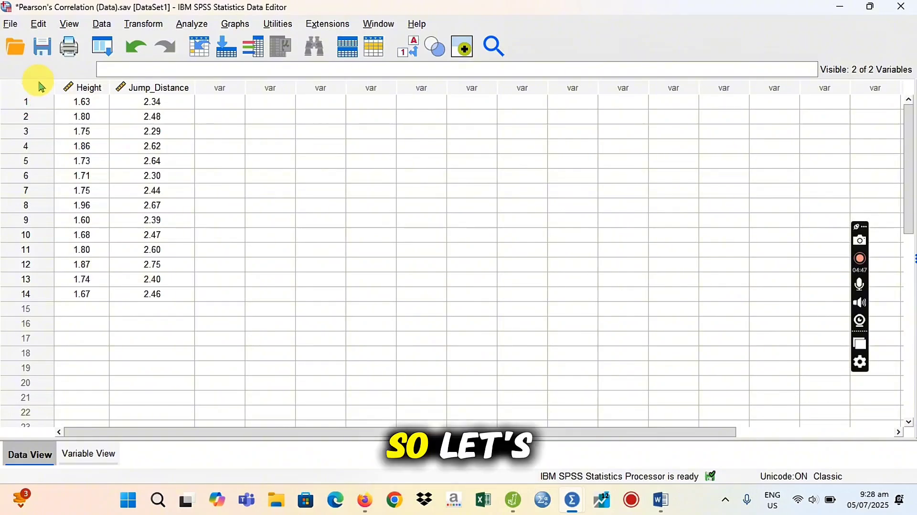
{"action": "left_click", "coordinate": [192, 23]}
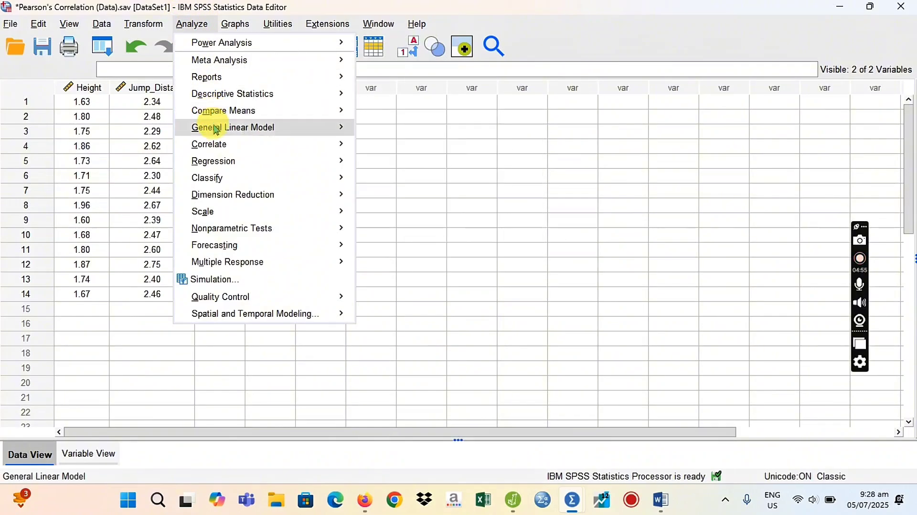
{"action": "mouse_move", "coordinate": [220, 149]}
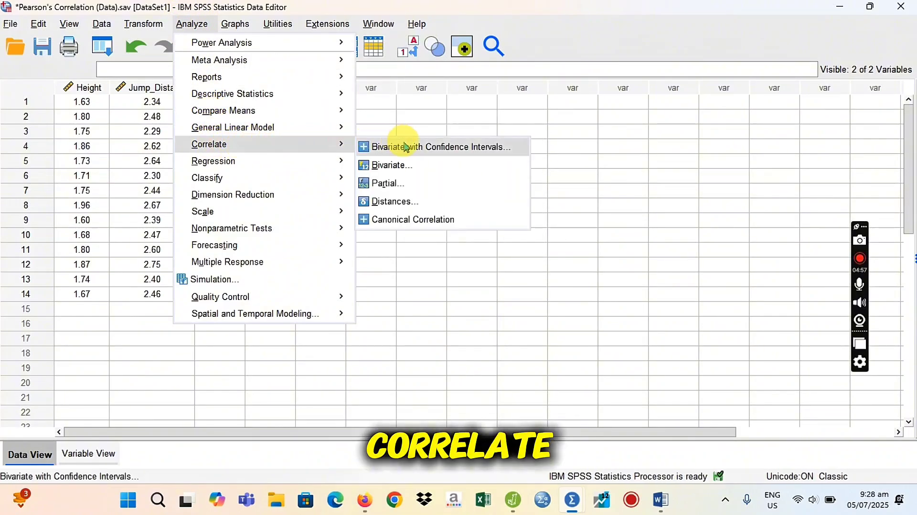
{"action": "left_click", "coordinate": [392, 167]}
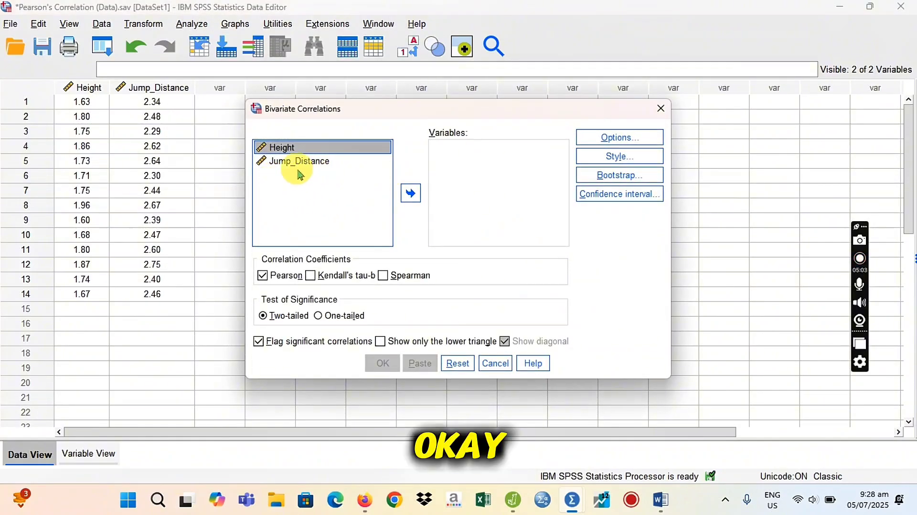
{"action": "left_click", "coordinate": [284, 162], "text": "shift"}
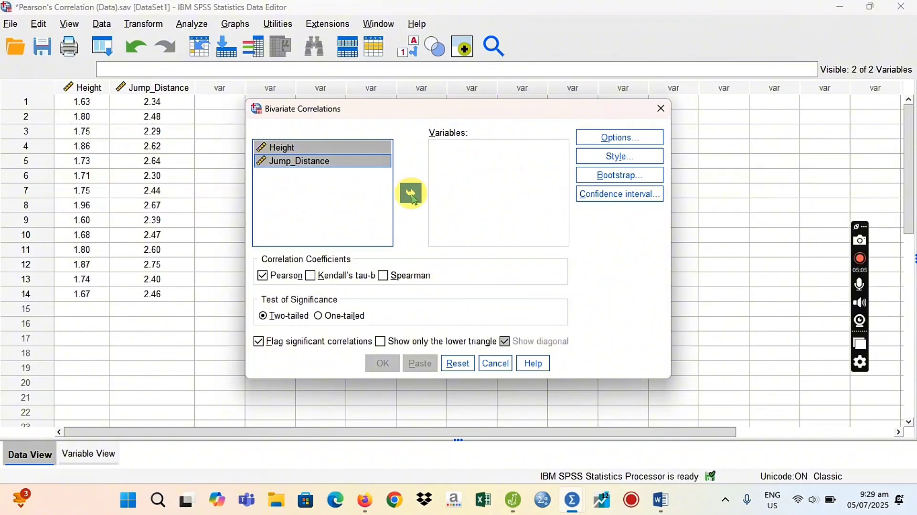
{"action": "left_click", "coordinate": [412, 195]}
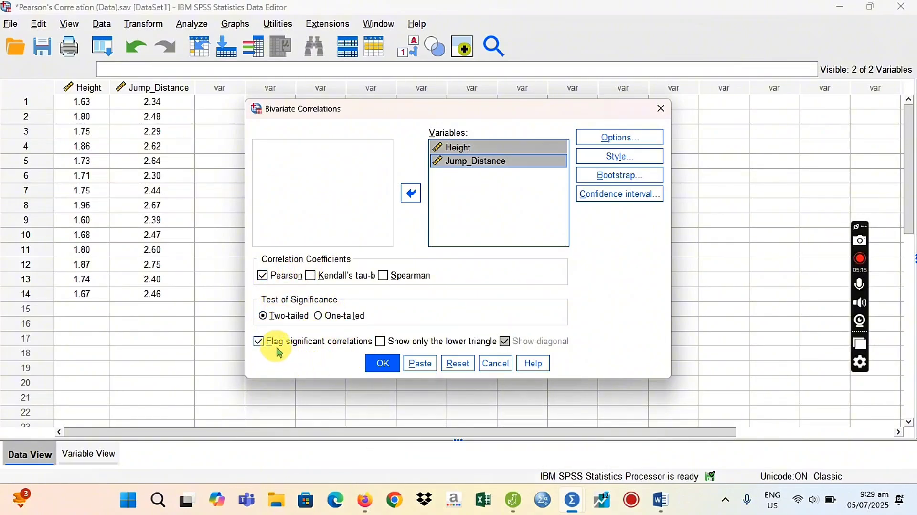
Include means and standard deviations plus cross-product deviations and covariances in the correlation, and run it.
{"action": "left_click", "coordinate": [616, 143]}
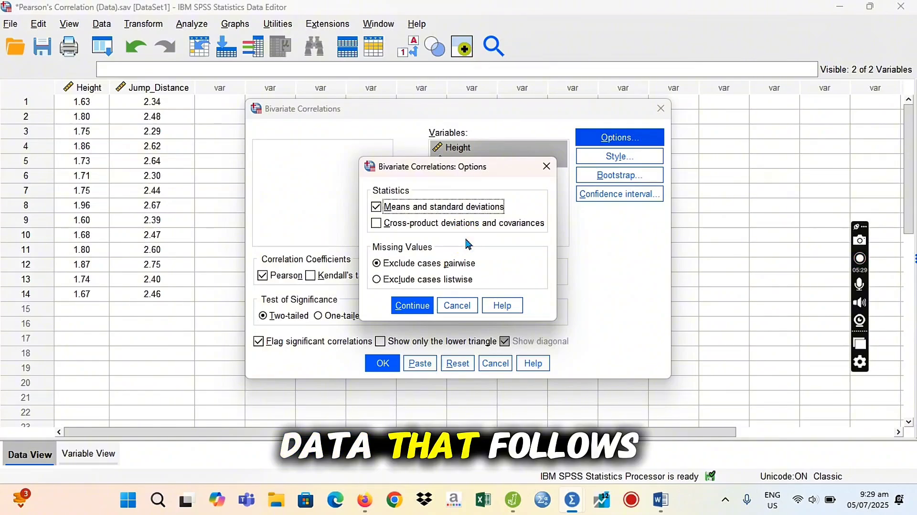
{"action": "left_click", "coordinate": [375, 224]}
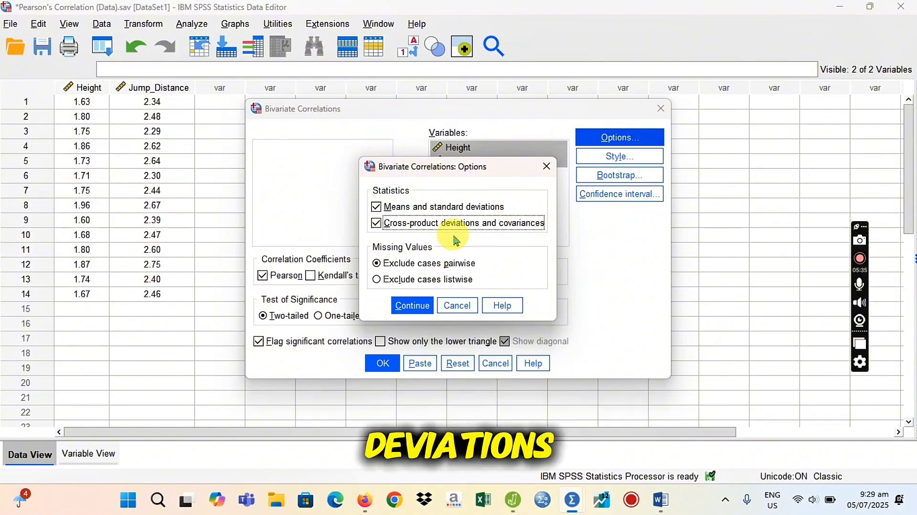
{"action": "left_click", "coordinate": [409, 306]}
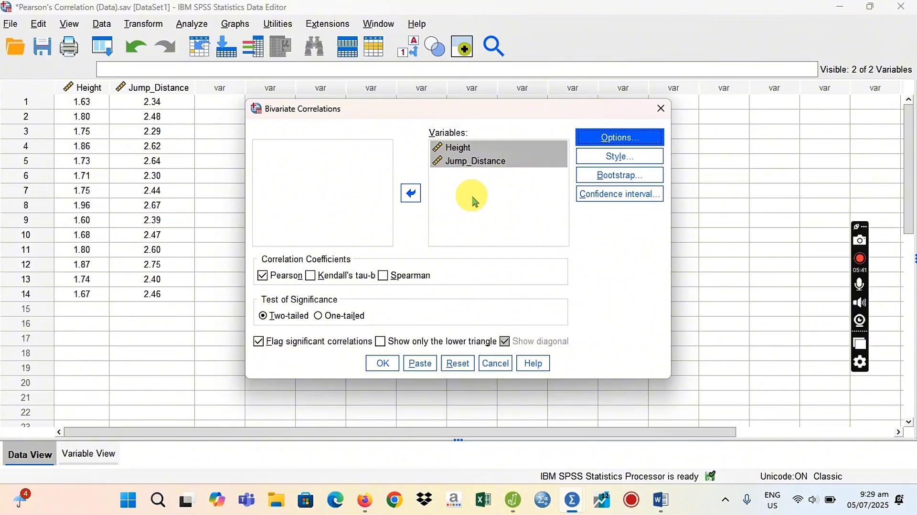
{"action": "left_click", "coordinate": [382, 365]}
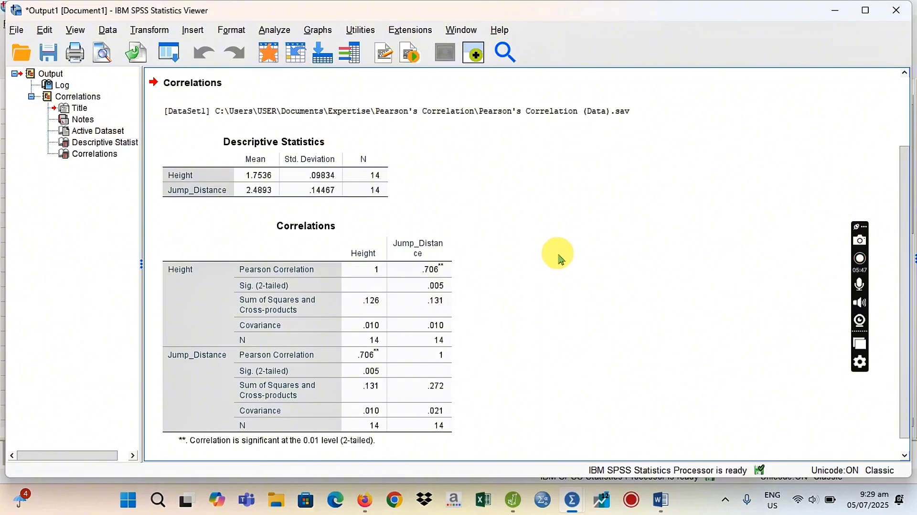
Check the Pearson correlation in the SPSS output, and switch to the Word example to highlight the r value in Table 3.
{"action": "left_click", "coordinate": [446, 289]}
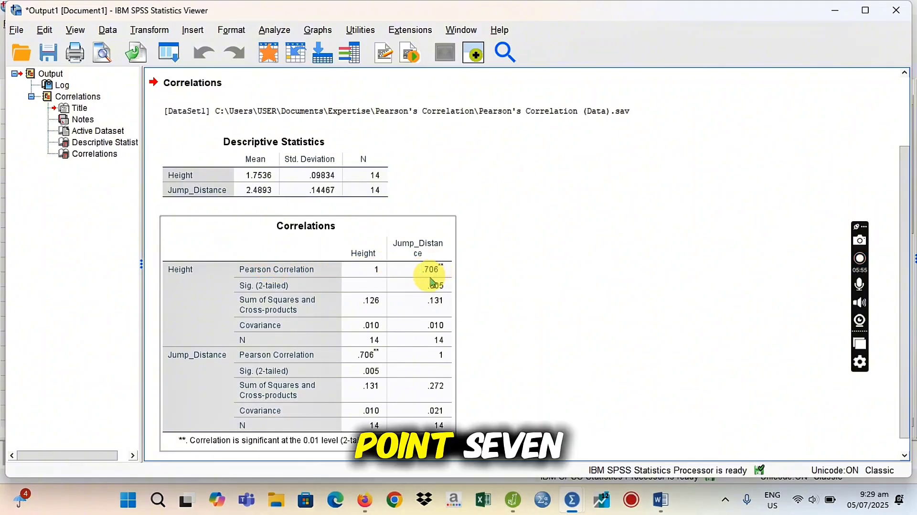
{"action": "left_click", "coordinate": [639, 341]}
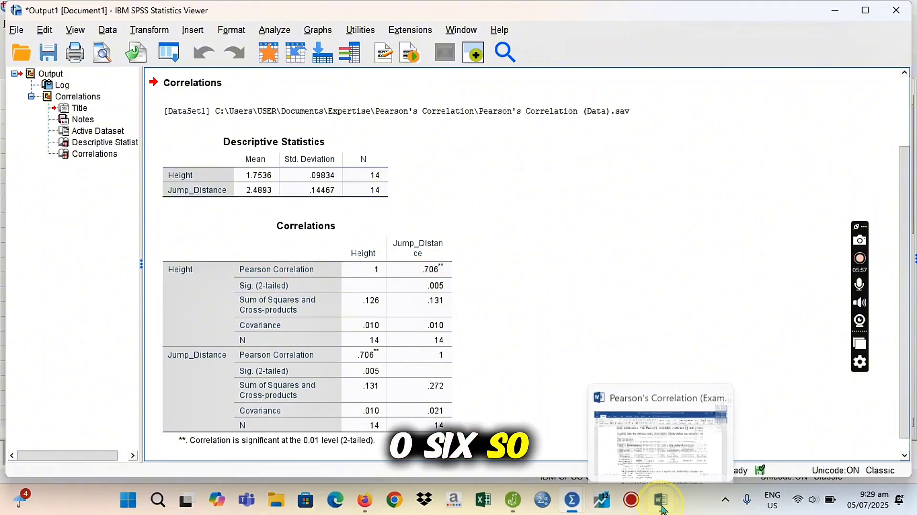
{"action": "left_click", "coordinate": [660, 500]}
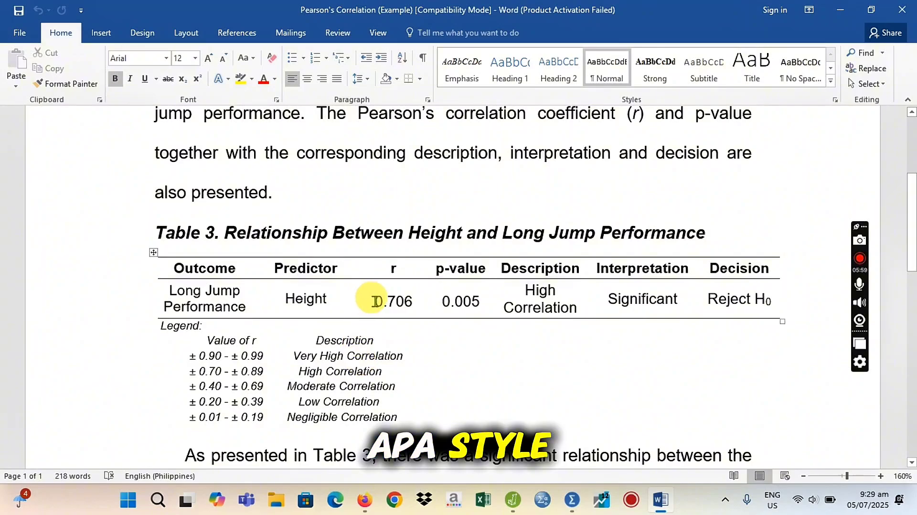
{"action": "left_click_drag", "start_coordinate": [375, 301], "coordinate": [414, 301]}
{"action": "left_click", "coordinate": [632, 501]}
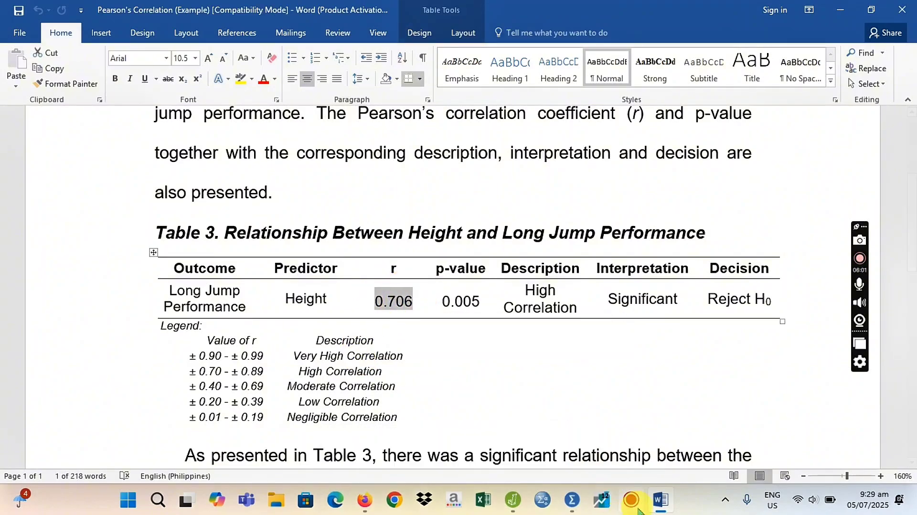
Return to the SPSS output and check the two-tailed significance of the correlation between Height and Jump_Distance.
{"action": "mouse_move", "coordinate": [541, 500]}
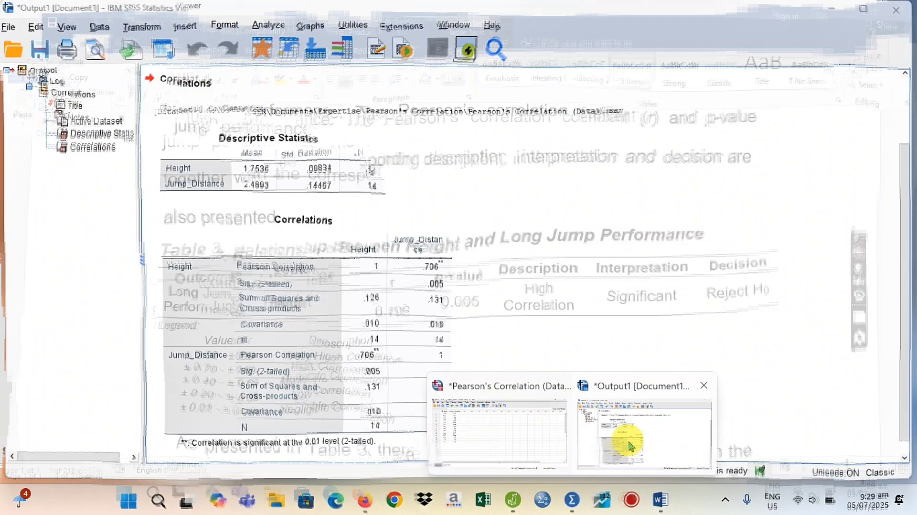
{"action": "left_click", "coordinate": [628, 441]}
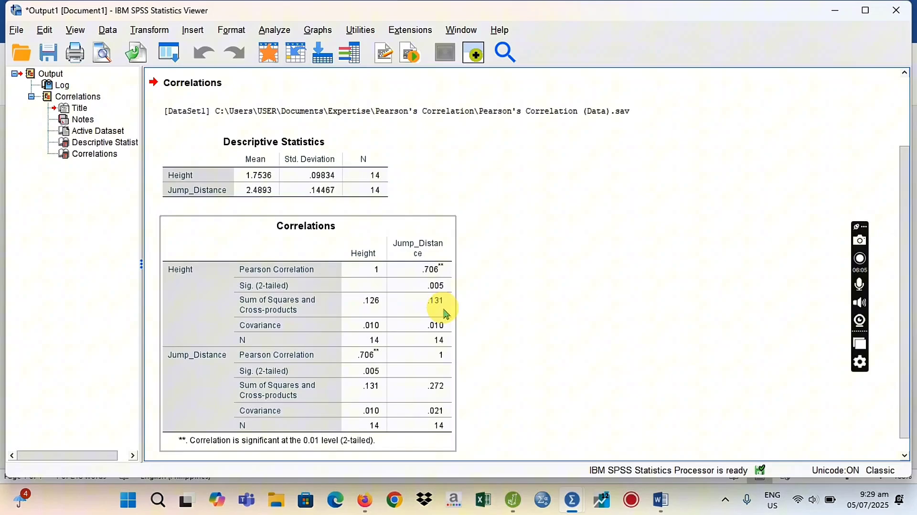
{"action": "left_click", "coordinate": [426, 286]}
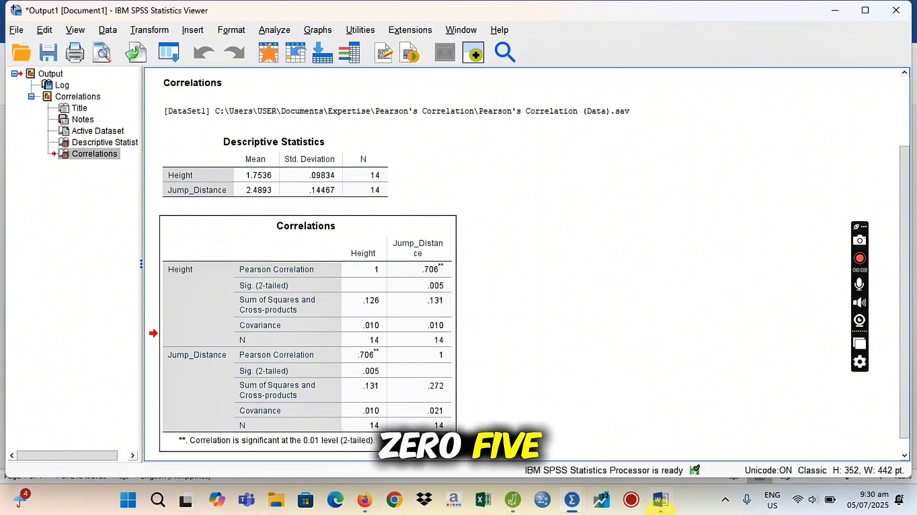
Switch to the Word example and highlight the p-value in the Long Jump Performance row of Table 3.
{"action": "mouse_move", "coordinate": [667, 509]}
{"action": "left_click", "coordinate": [667, 457]}
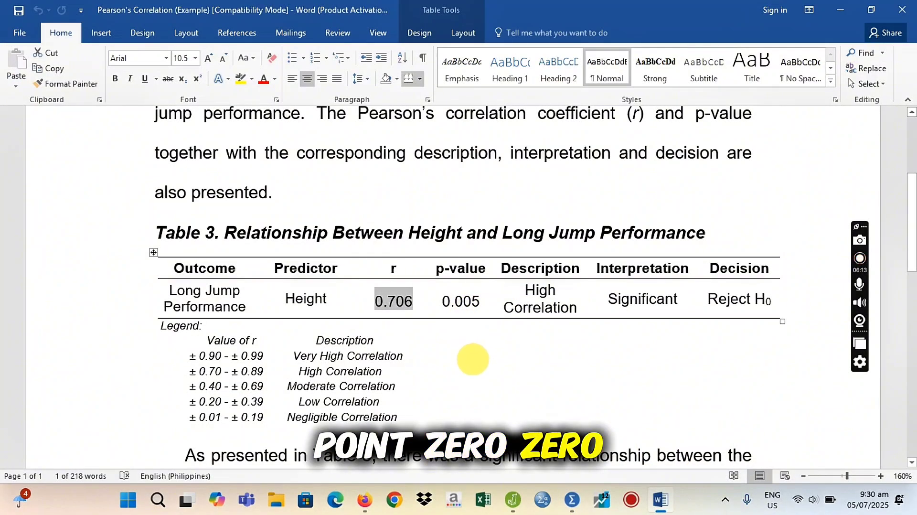
{"action": "double_click", "coordinate": [447, 302]}
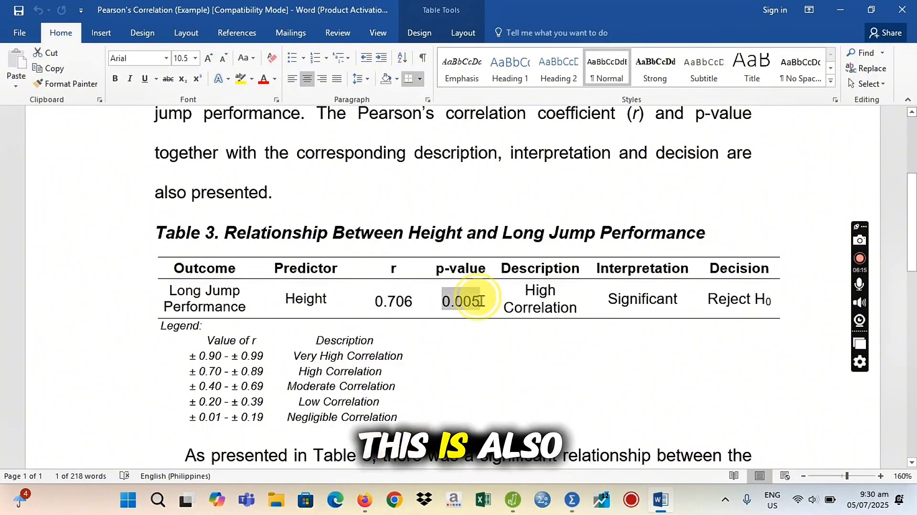
{"action": "left_click", "coordinate": [481, 355]}
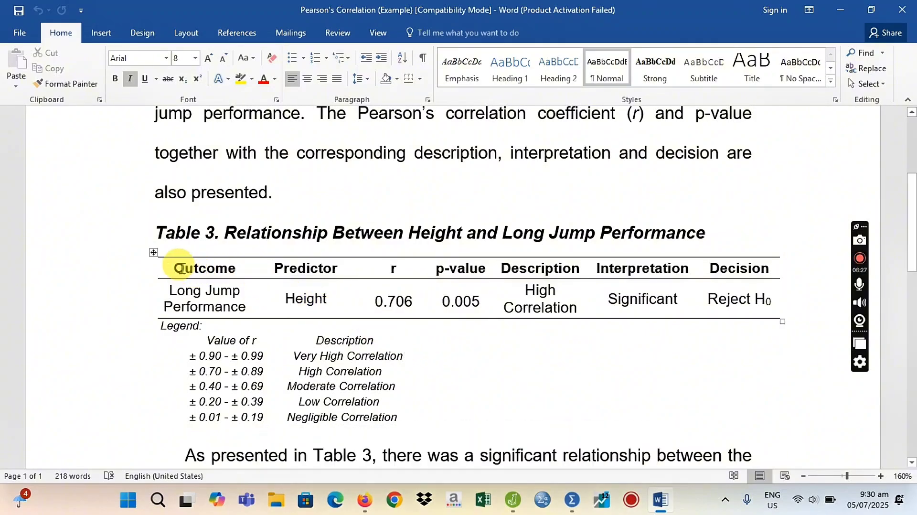
Highlight the Outcome and Predictor headings in Table 3 with their entries, plus the r value.
{"action": "left_click_drag", "start_coordinate": [175, 268], "coordinate": [241, 264]}
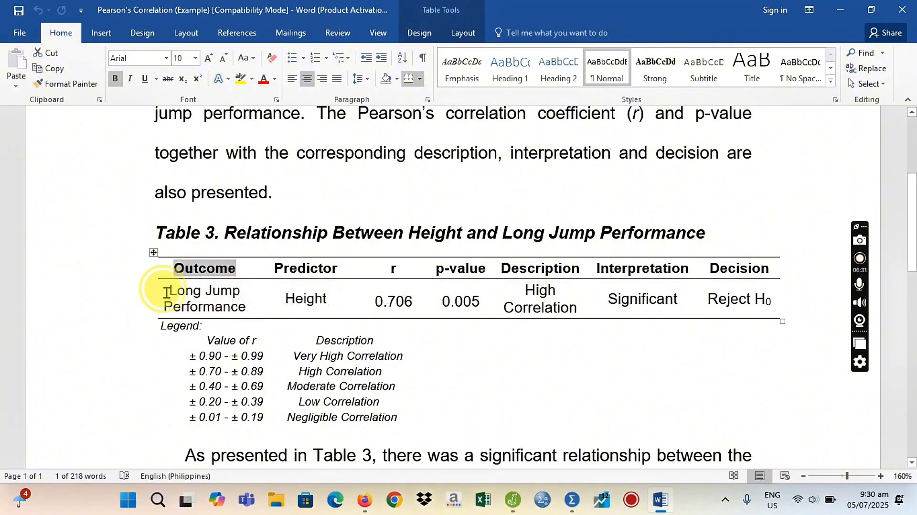
{"action": "left_click_drag", "start_coordinate": [166, 292], "coordinate": [244, 304]}
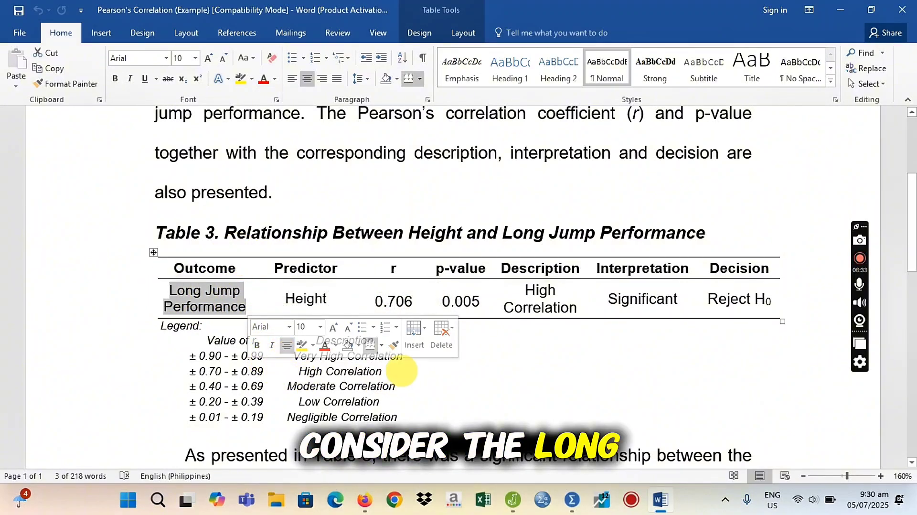
{"action": "left_click_drag", "start_coordinate": [292, 266], "coordinate": [346, 267]}
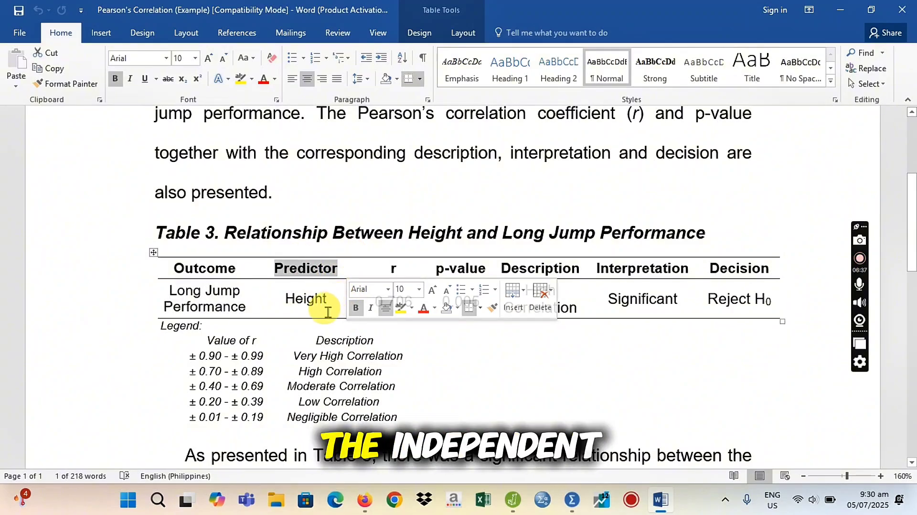
{"action": "left_click_drag", "start_coordinate": [286, 300], "coordinate": [415, 303]}
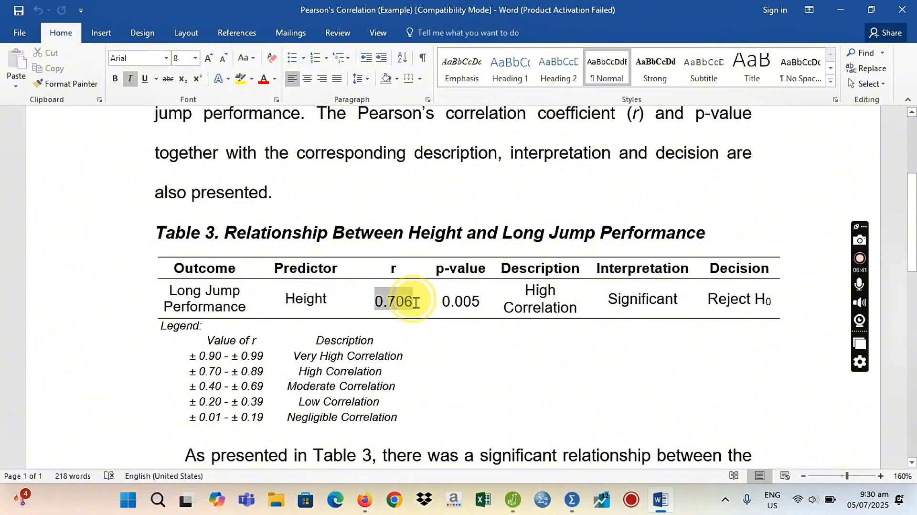
Highlight the legend of r values under Table 3 and the matching entry in the Description column.
{"action": "left_click_drag", "start_coordinate": [161, 326], "coordinate": [405, 367]}
{"action": "left_click", "coordinate": [547, 306]}
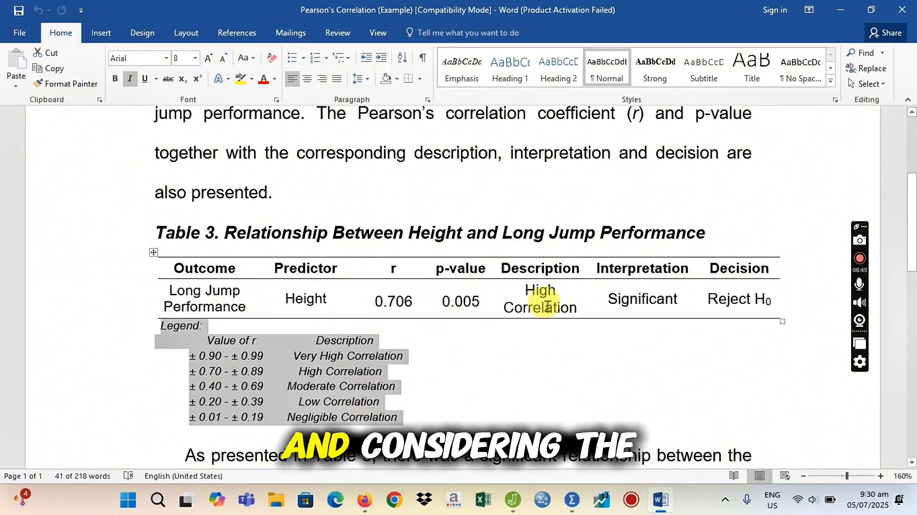
{"action": "left_click_drag", "start_coordinate": [521, 291], "coordinate": [583, 308]}
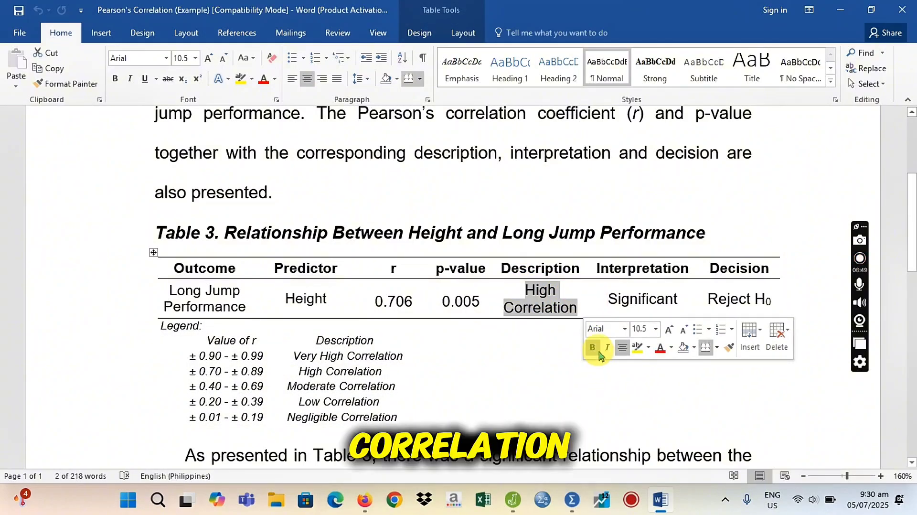
Highlight the p-value, Interpretation and Decision entries in the Height row of Table 3, and clear the selection.
{"action": "left_click_drag", "start_coordinate": [443, 301], "coordinate": [479, 296]}
{"action": "left_click_drag", "start_coordinate": [609, 298], "coordinate": [680, 294]}
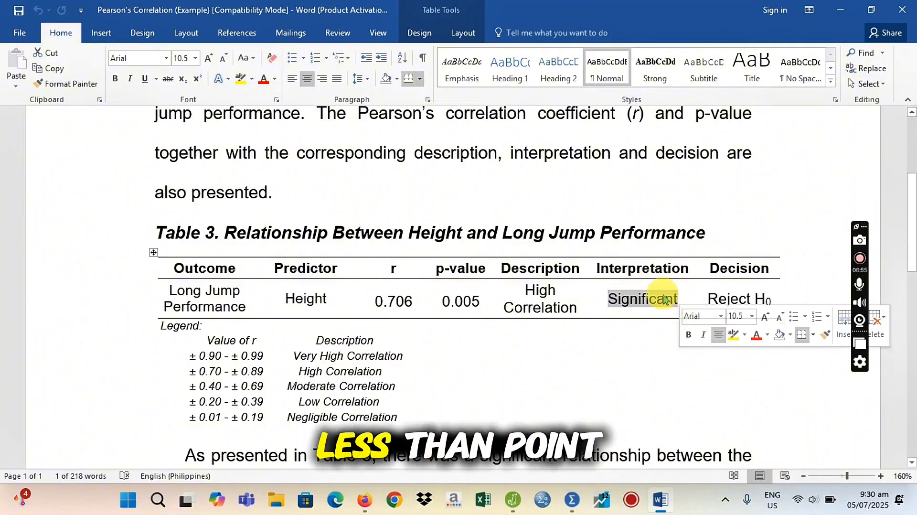
{"action": "left_click", "coordinate": [628, 353]}
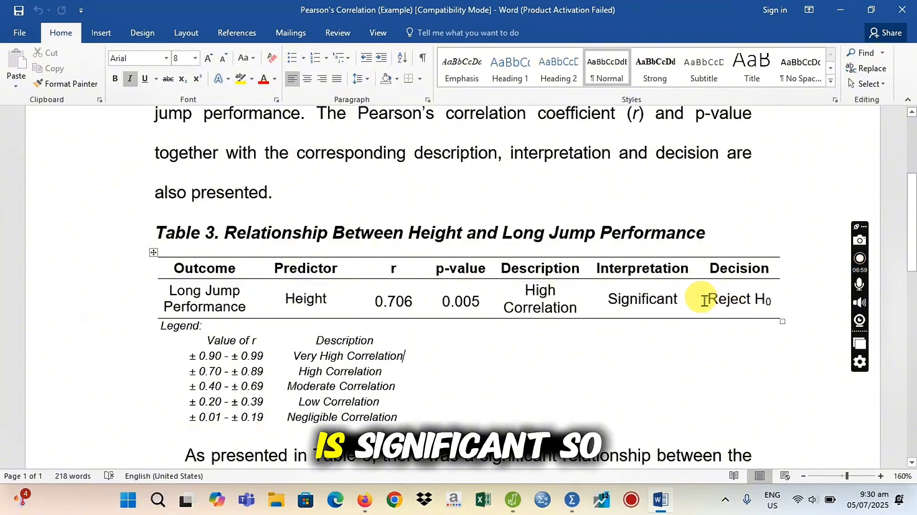
{"action": "left_click_drag", "start_coordinate": [716, 298], "coordinate": [767, 299]}
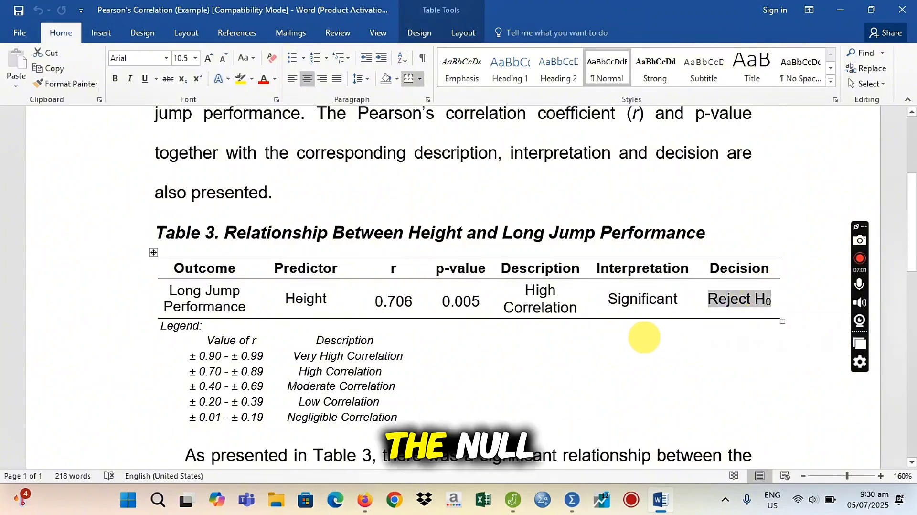
{"action": "left_click", "coordinate": [629, 354]}
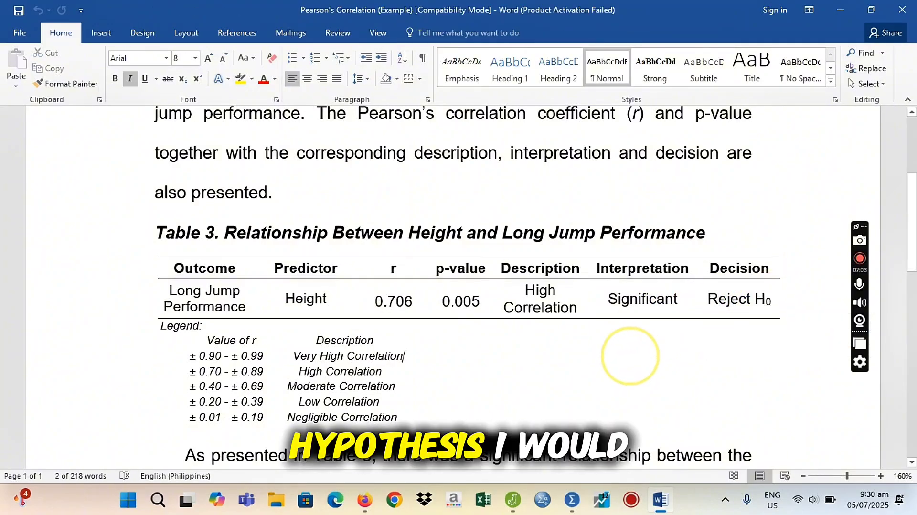
Switch to the SPSS data file and set up an Explore analysis with Height and Jump_Distance as dependent variables.
{"action": "mouse_move", "coordinate": [542, 499]}
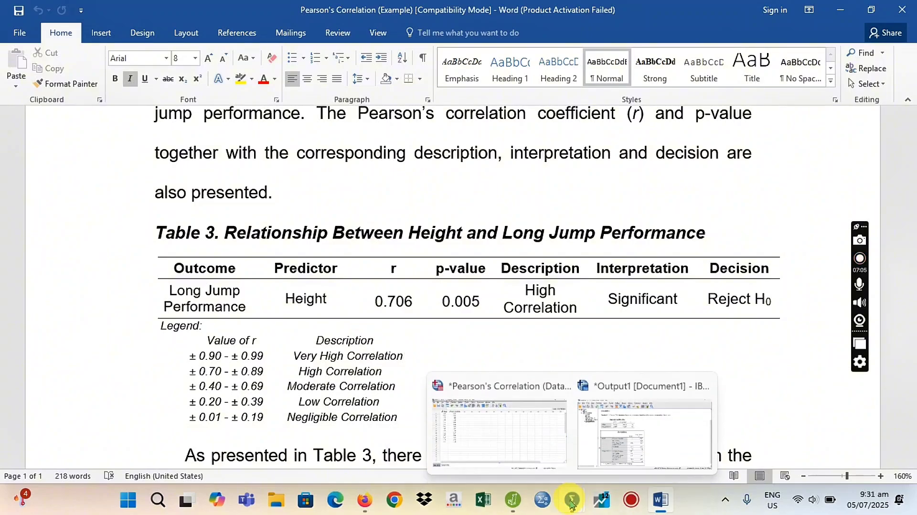
{"action": "left_click", "coordinate": [518, 426]}
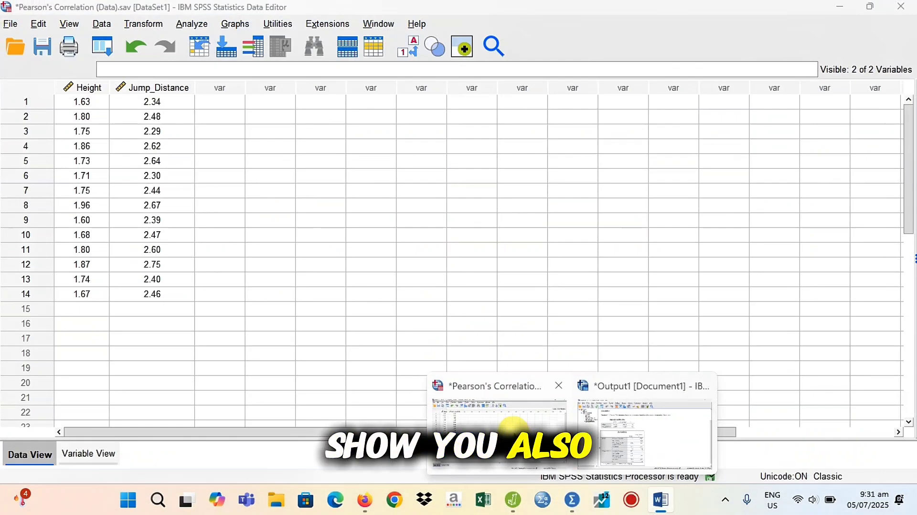
{"action": "left_click", "coordinate": [192, 25]}
{"action": "mouse_move", "coordinate": [202, 47]}
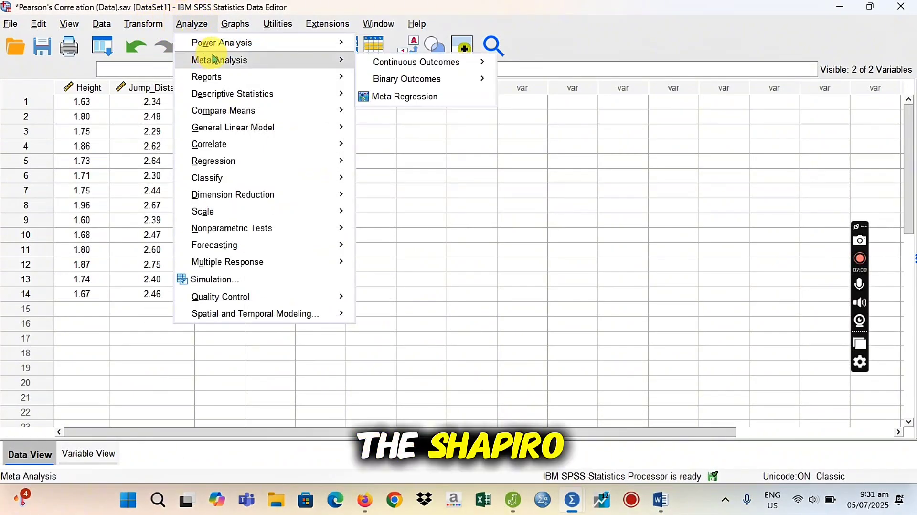
{"action": "mouse_move", "coordinate": [311, 96]}
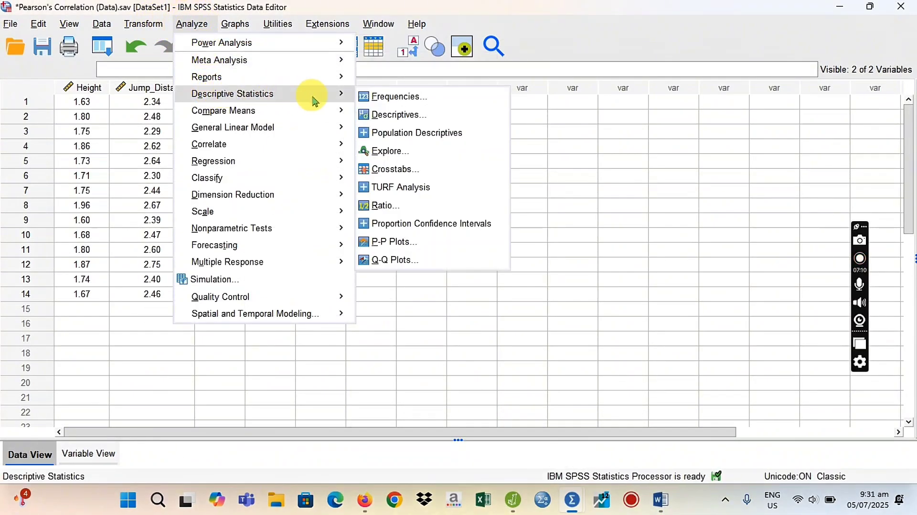
{"action": "left_click", "coordinate": [387, 151]}
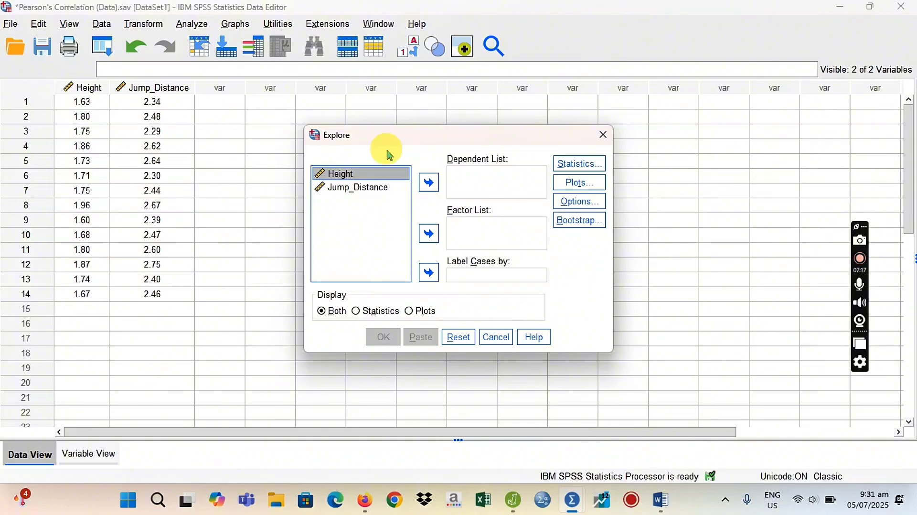
{"action": "left_click", "coordinate": [354, 187], "text": "shift"}
{"action": "left_click", "coordinate": [419, 183]}
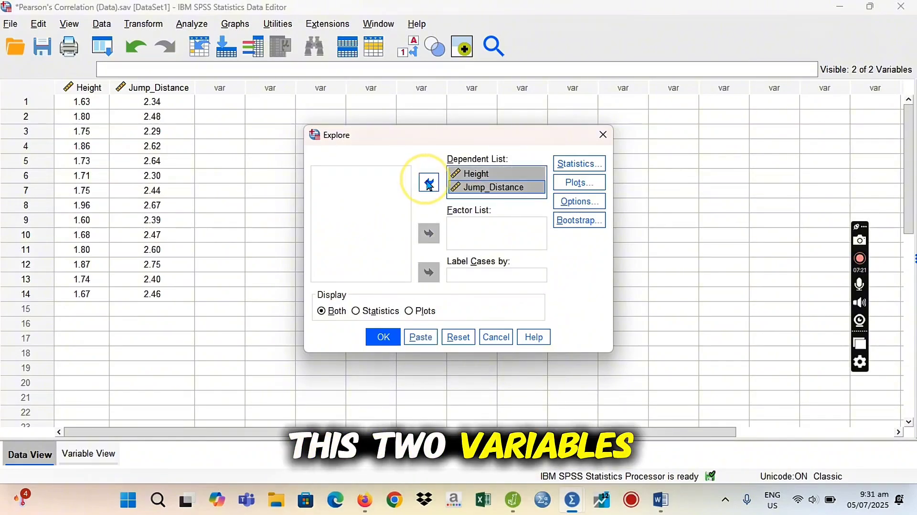
Include normality plots with tests in the Explore analysis and run it.
{"action": "left_click", "coordinate": [586, 183]}
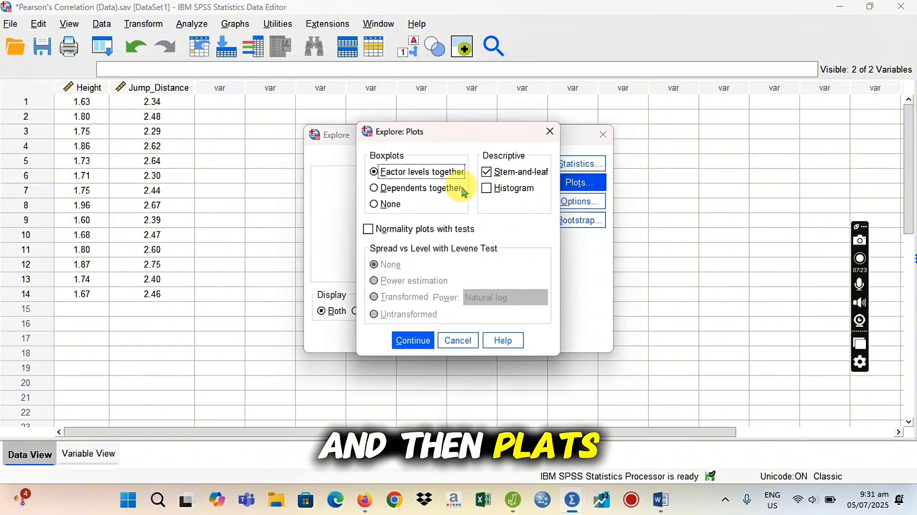
{"action": "left_click", "coordinate": [369, 232]}
{"action": "left_click", "coordinate": [414, 342]}
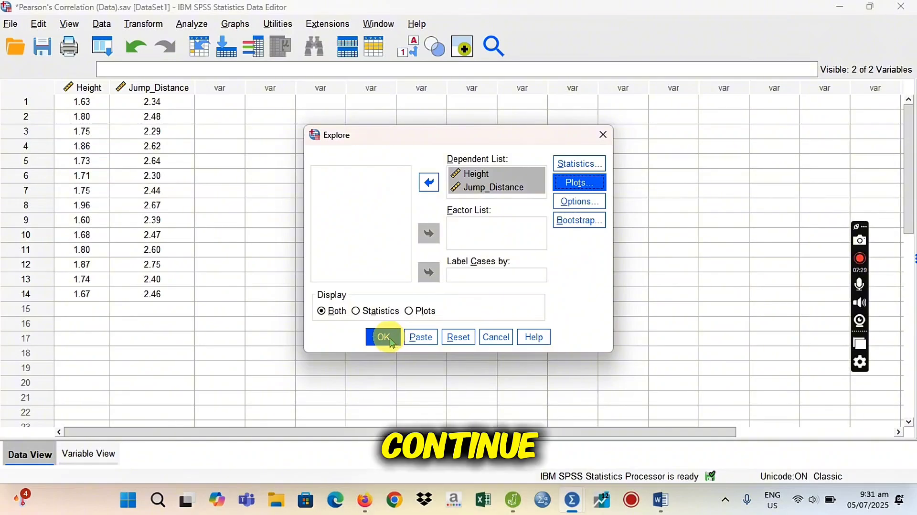
{"action": "left_click", "coordinate": [384, 337]}
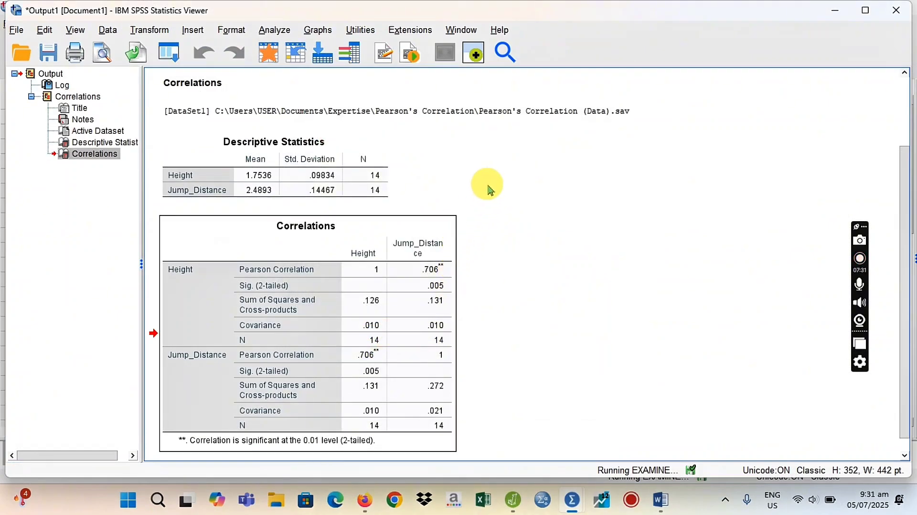
Examine the Shapiro-Wilk significance values for Height and Jump_Distance in the Tests of Normality output.
{"action": "scroll", "coordinate": [518, 164], "scroll_direction": "down", "scroll_amount": 15}
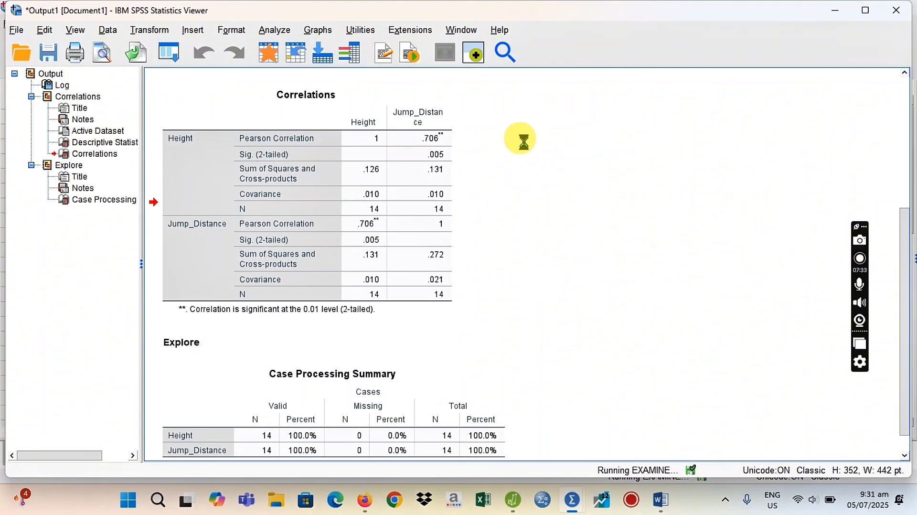
{"action": "left_click", "coordinate": [429, 234]}
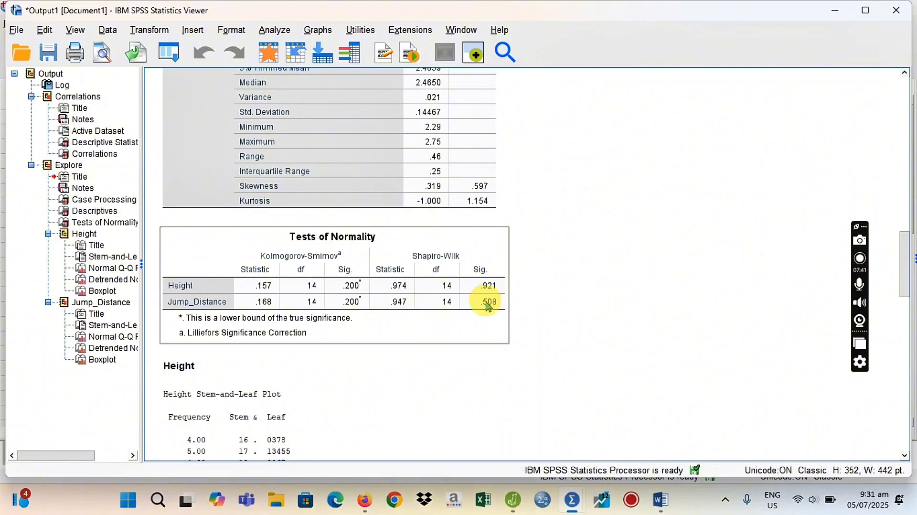
{"action": "left_click", "coordinate": [553, 305]}
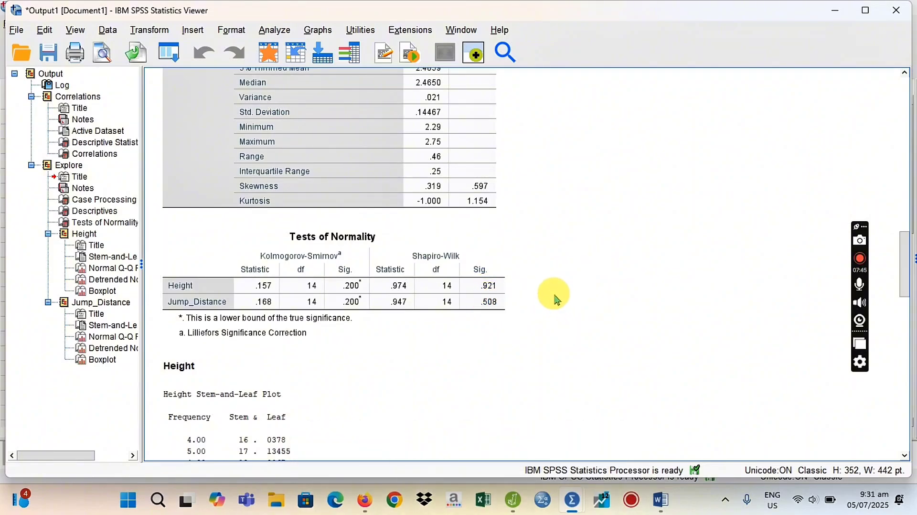
{"action": "scroll", "coordinate": [553, 306], "scroll_direction": "up", "scroll_amount": 2}
{"action": "scroll", "coordinate": [559, 310], "scroll_direction": "down", "scroll_amount": 2}
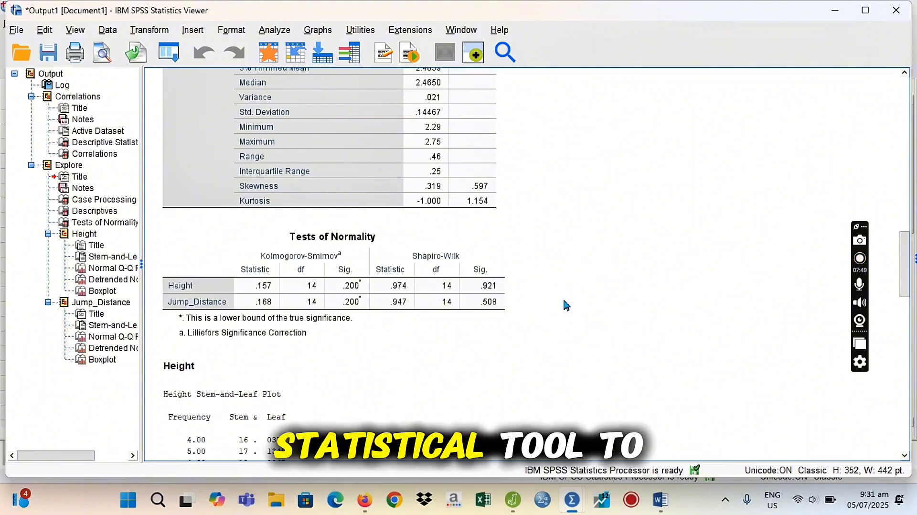
{"action": "left_click", "coordinate": [587, 298]}
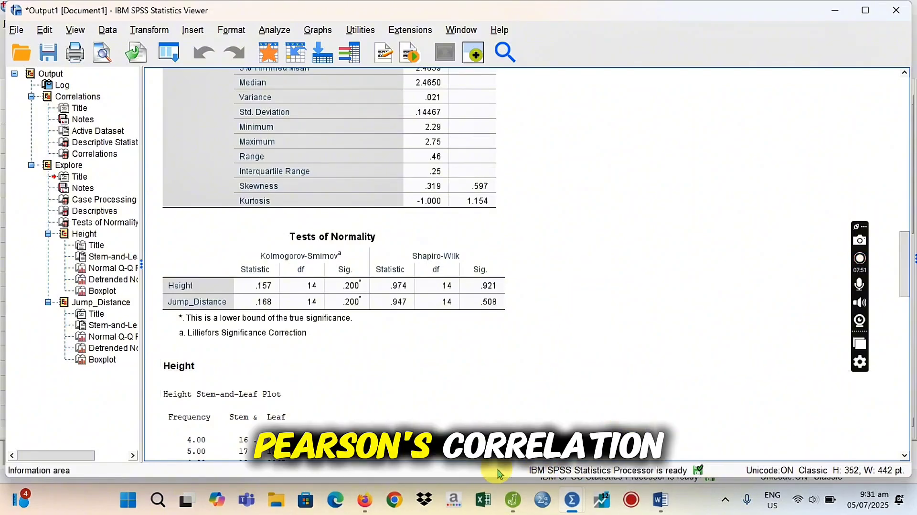
Return to the SPSS data file and bring up the available Correlate analyses.
{"action": "mouse_move", "coordinate": [571, 504]}
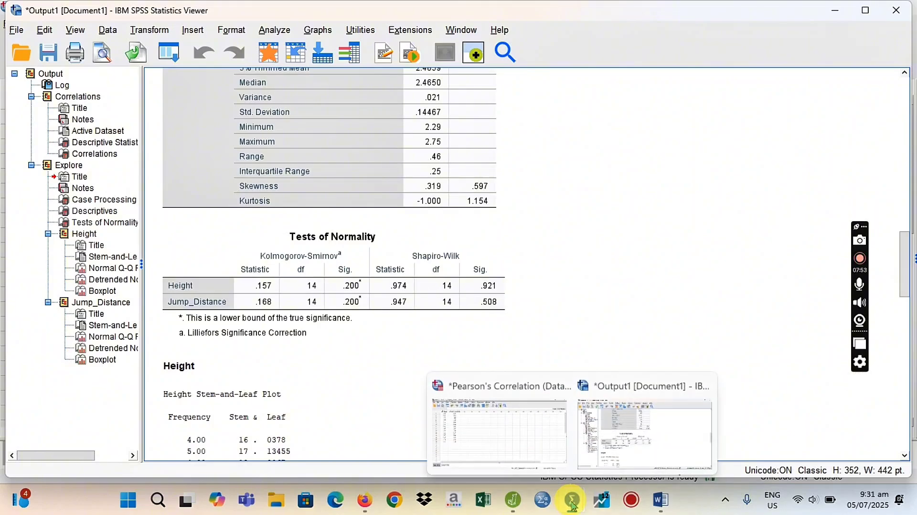
{"action": "left_click", "coordinate": [522, 437]}
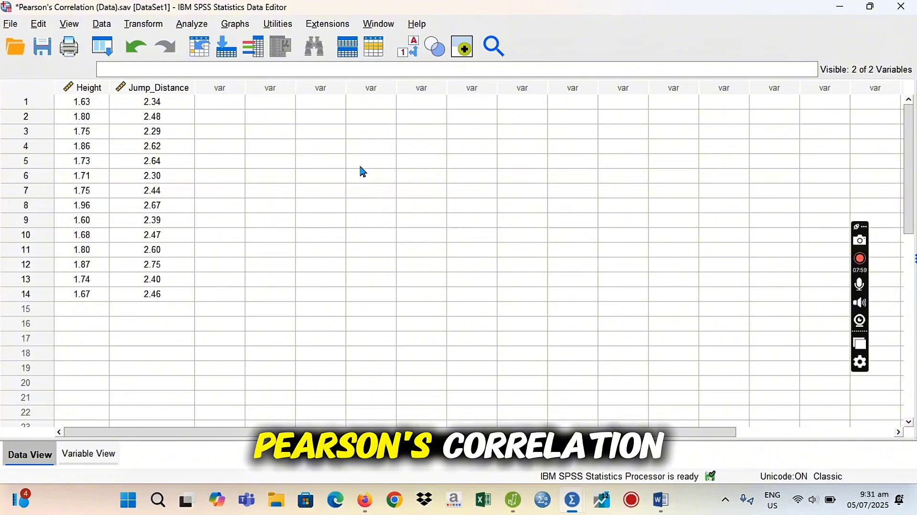
{"action": "left_click", "coordinate": [193, 25]}
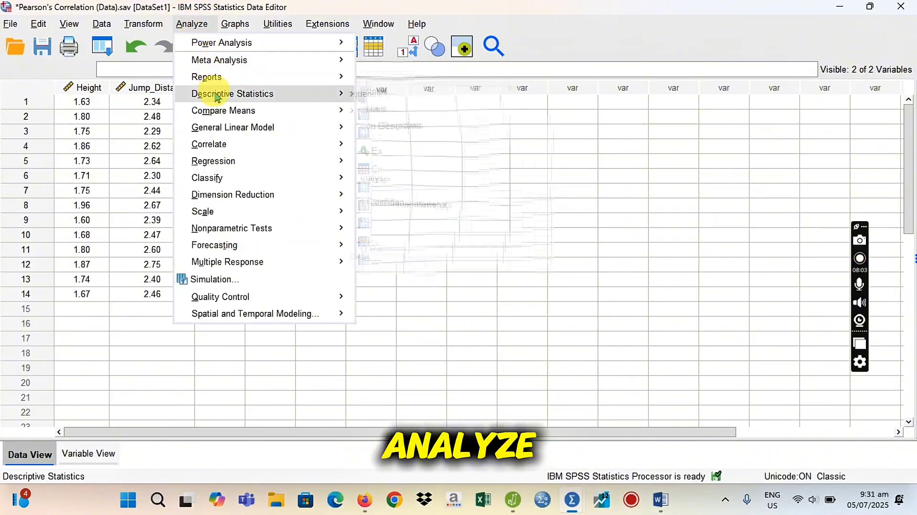
{"action": "mouse_move", "coordinate": [218, 98]}
{"action": "mouse_move", "coordinate": [217, 148]}
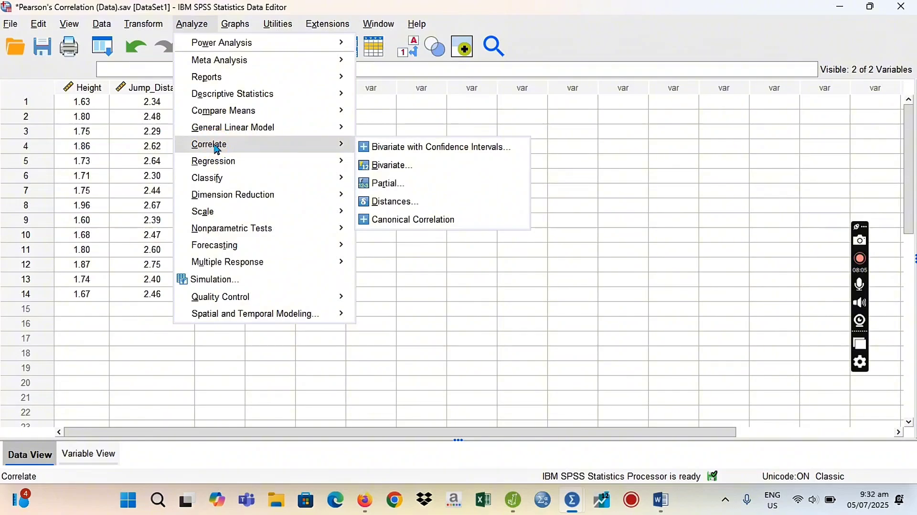